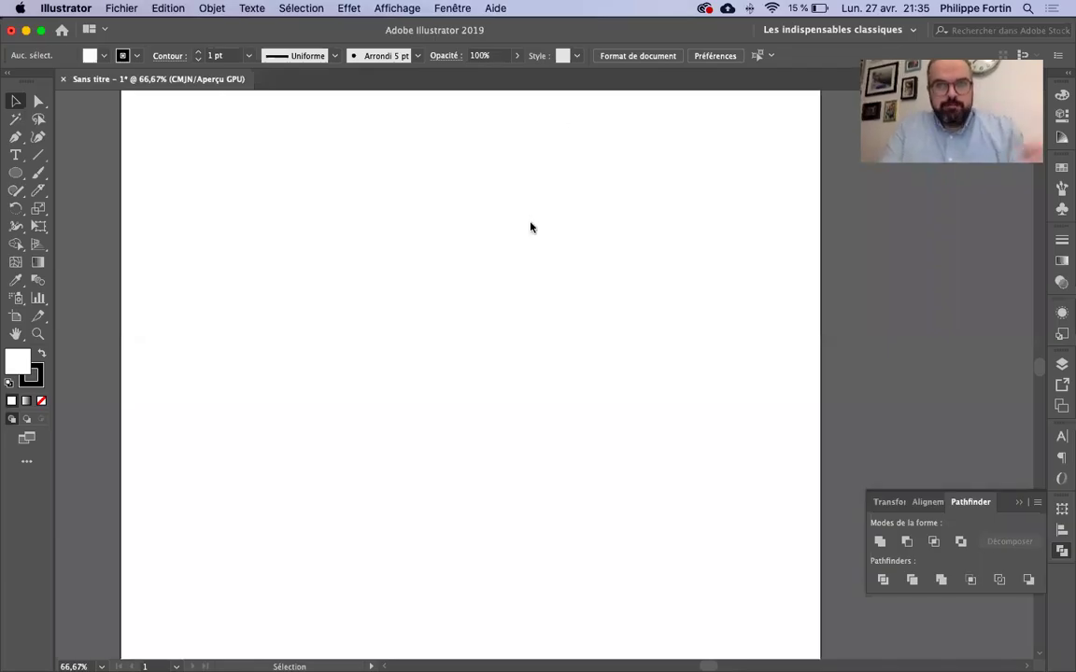
- Try the Direct Selection tool, then pick the Cutter from the cutting tools
left_click(38, 101)
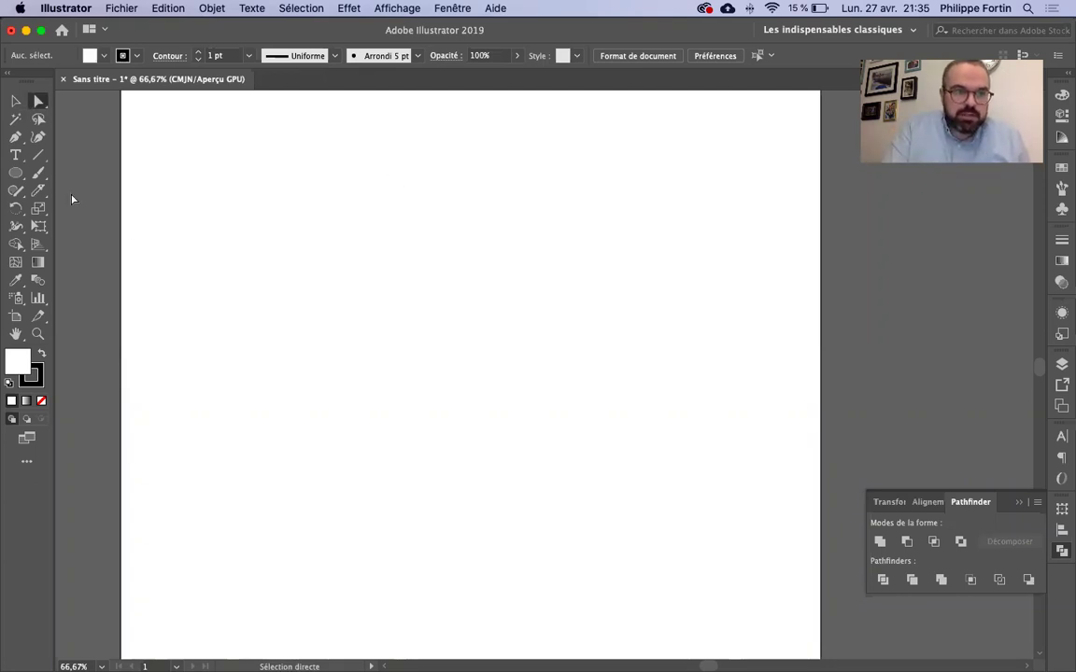
left_click(40, 192)
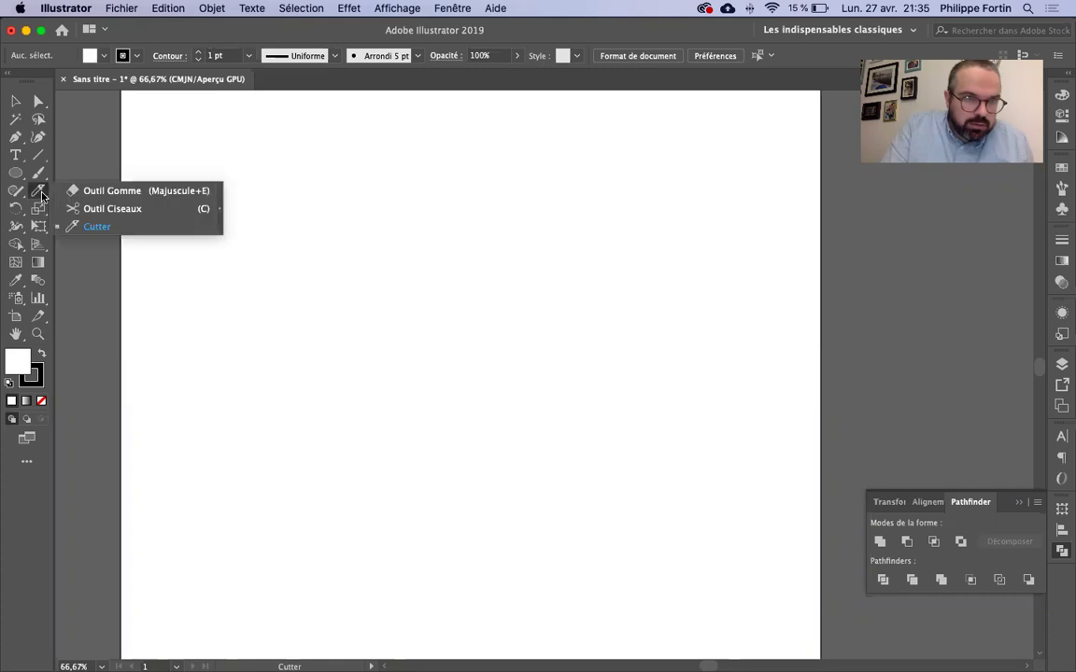
left_click(39, 191)
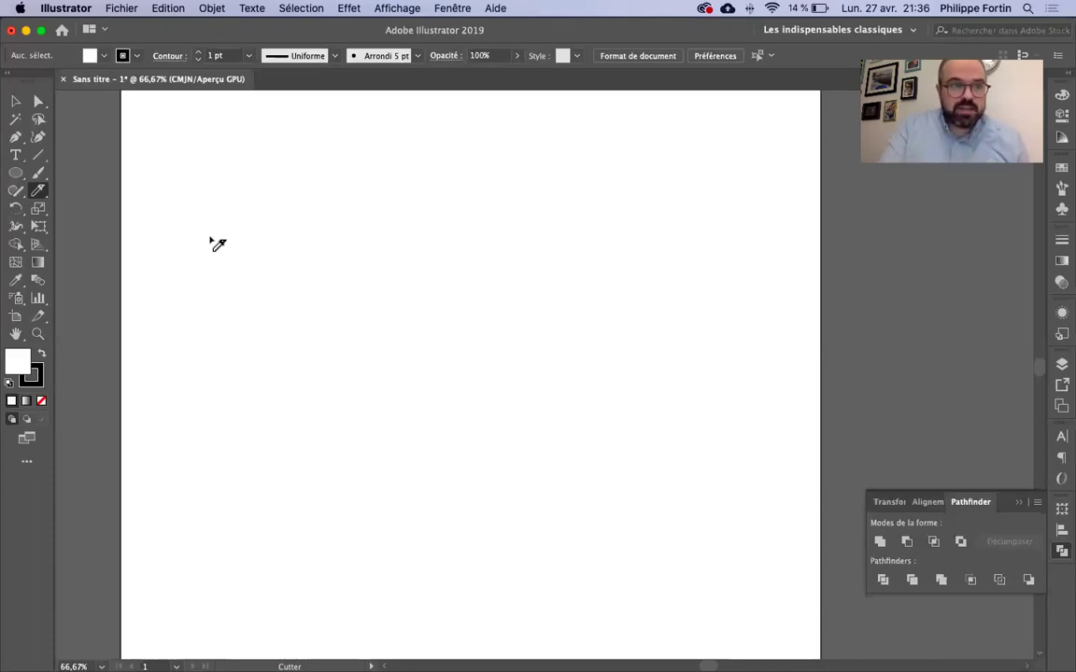
- Draw a 5.1094 in circle on the artboard with the Ellipse tool
left_click(16, 172)
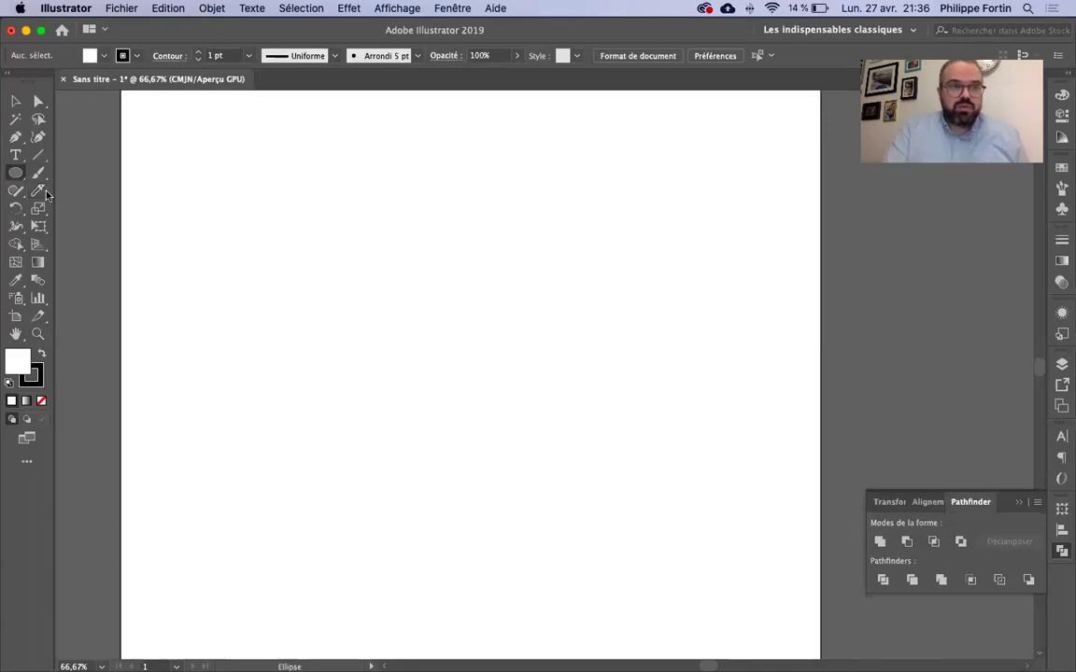
left_click_drag(456, 331, 302, 150)
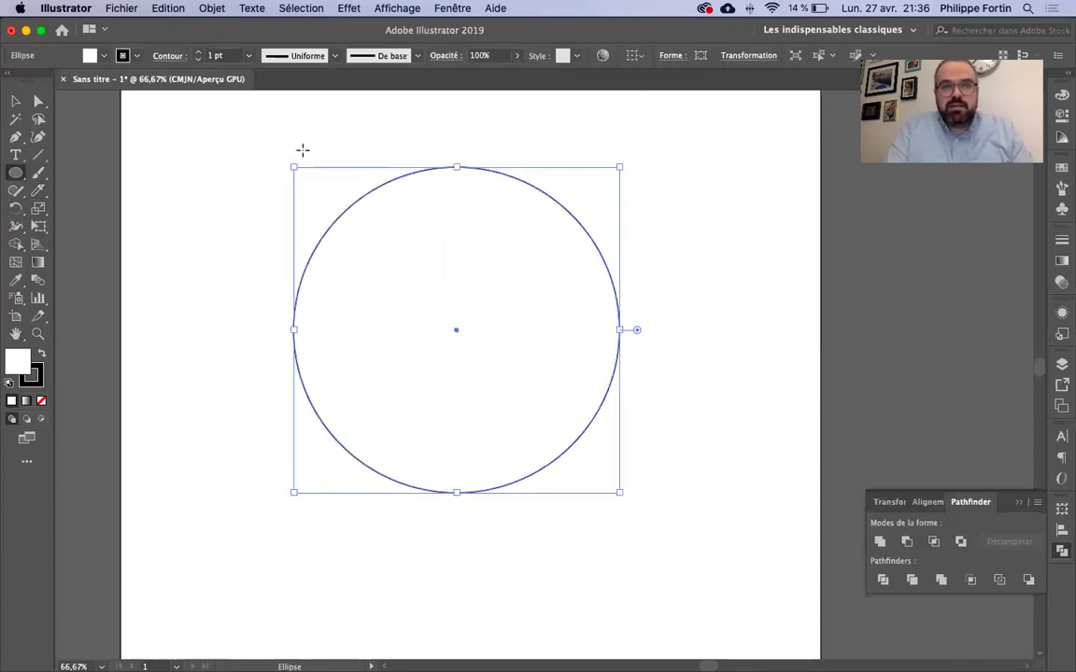
left_click(39, 102)
left_click(300, 229)
- Inspect the circle's upper-left segment with Direct Selection, then choose the Scissors tool
left_click(353, 214)
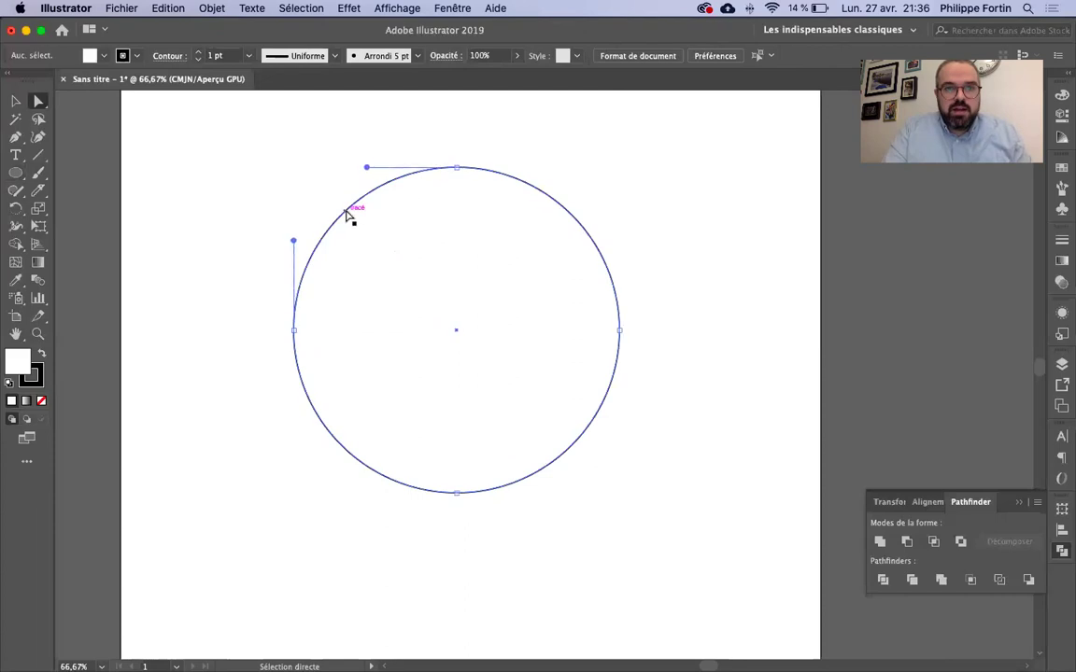
left_click(331, 196)
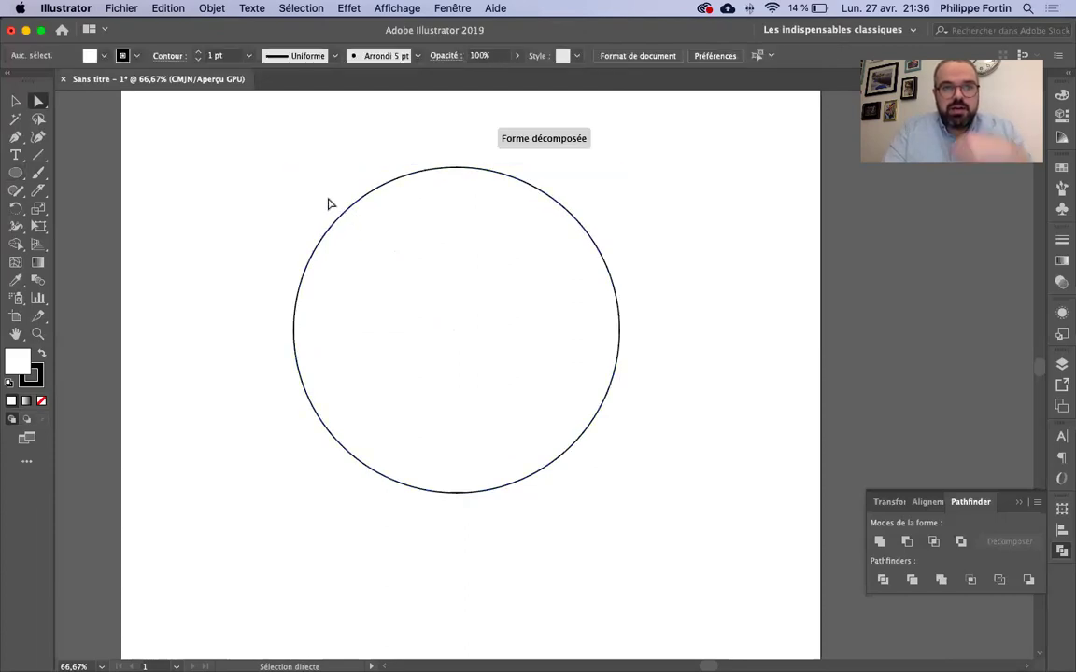
left_click(394, 181)
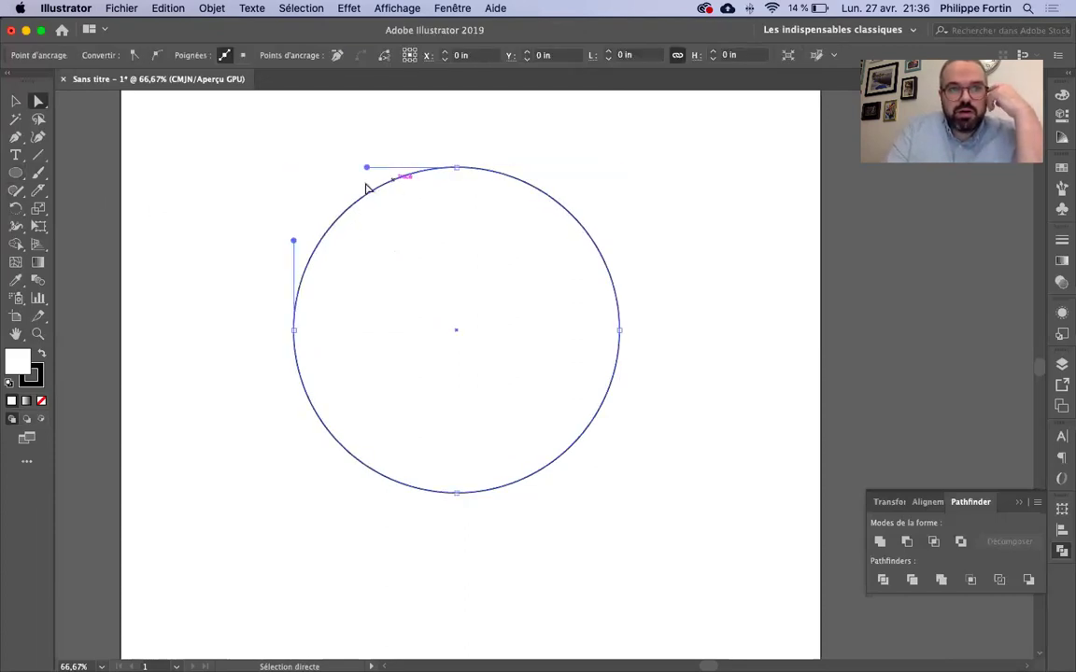
left_click(42, 193)
left_click(88, 208)
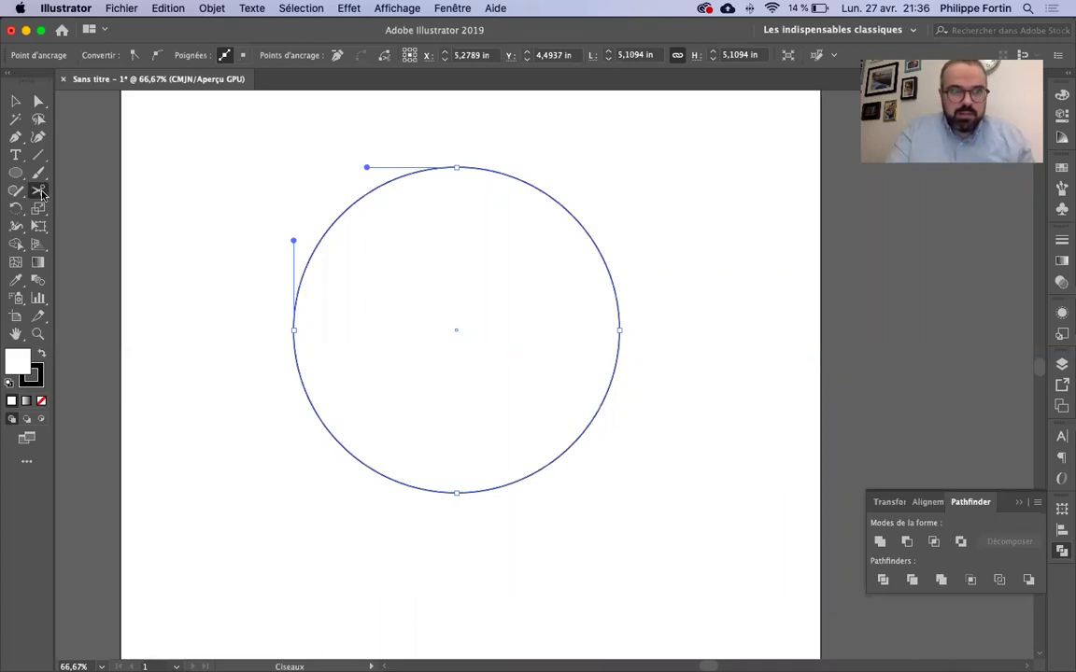
- Cut the circle at its top anchor, trial-pull the cut end, and undo it
left_click(455, 167)
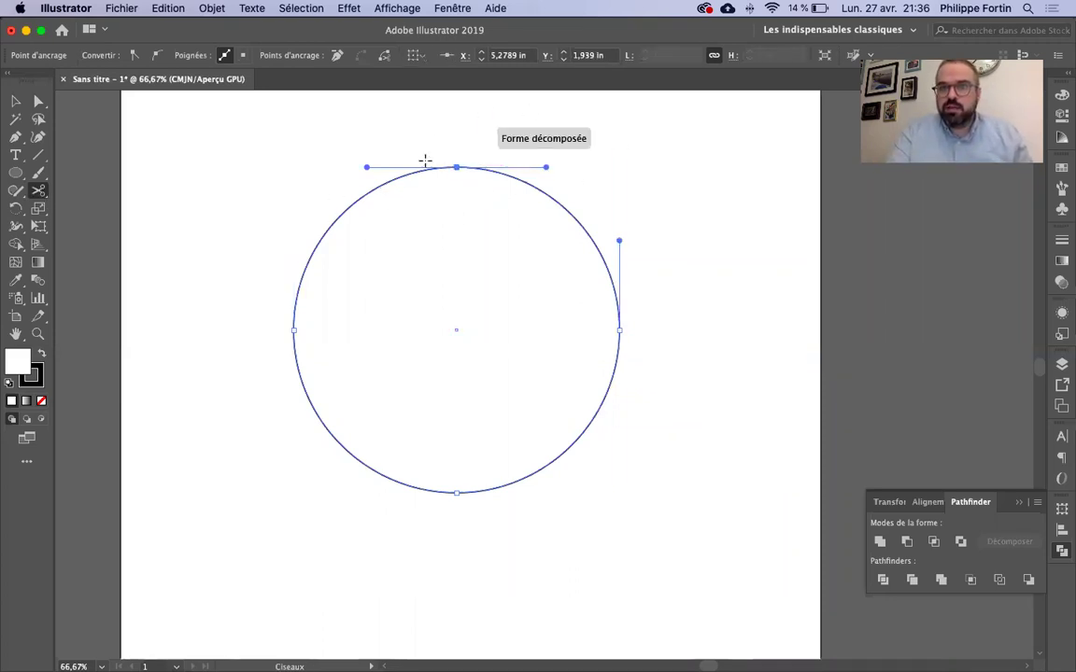
left_click(40, 103)
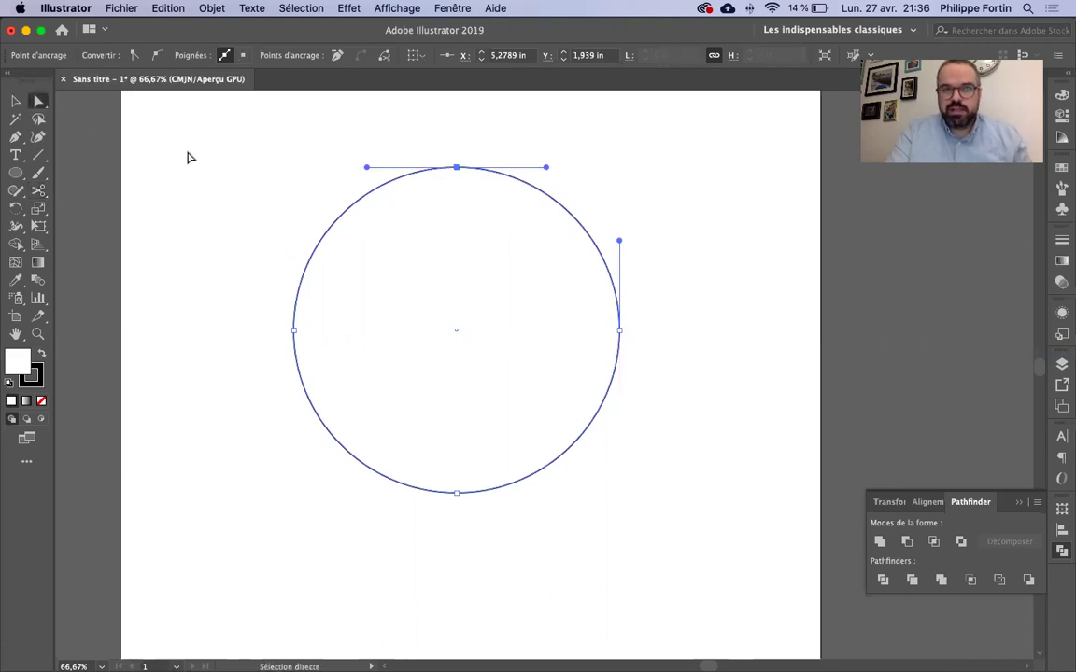
left_click(187, 156)
left_click(455, 170)
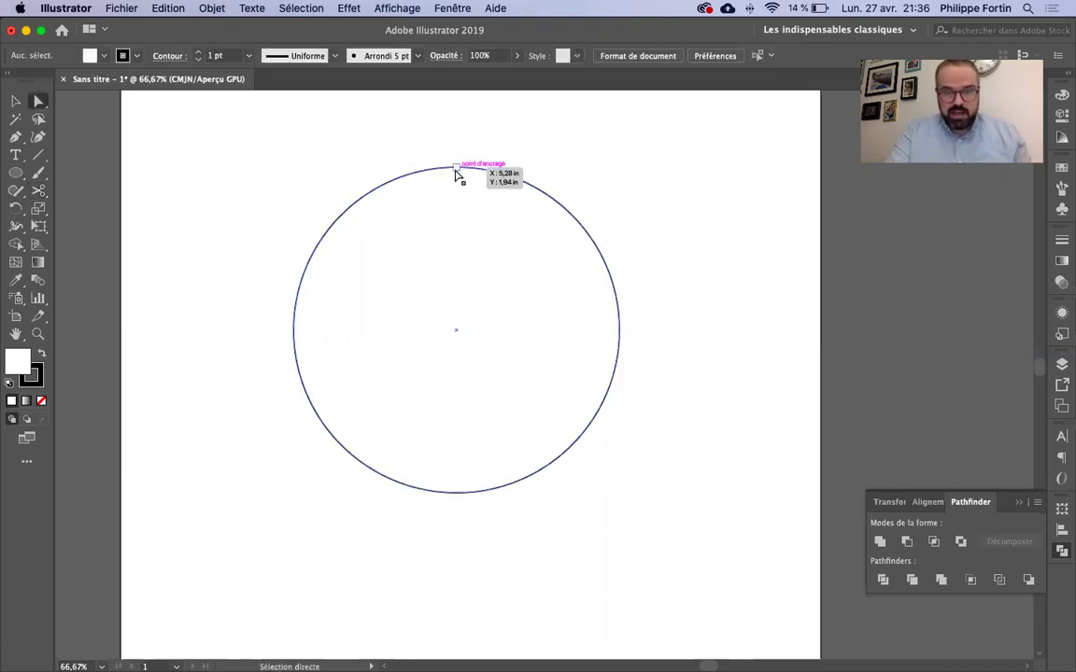
left_click_drag(455, 170, 603, 151)
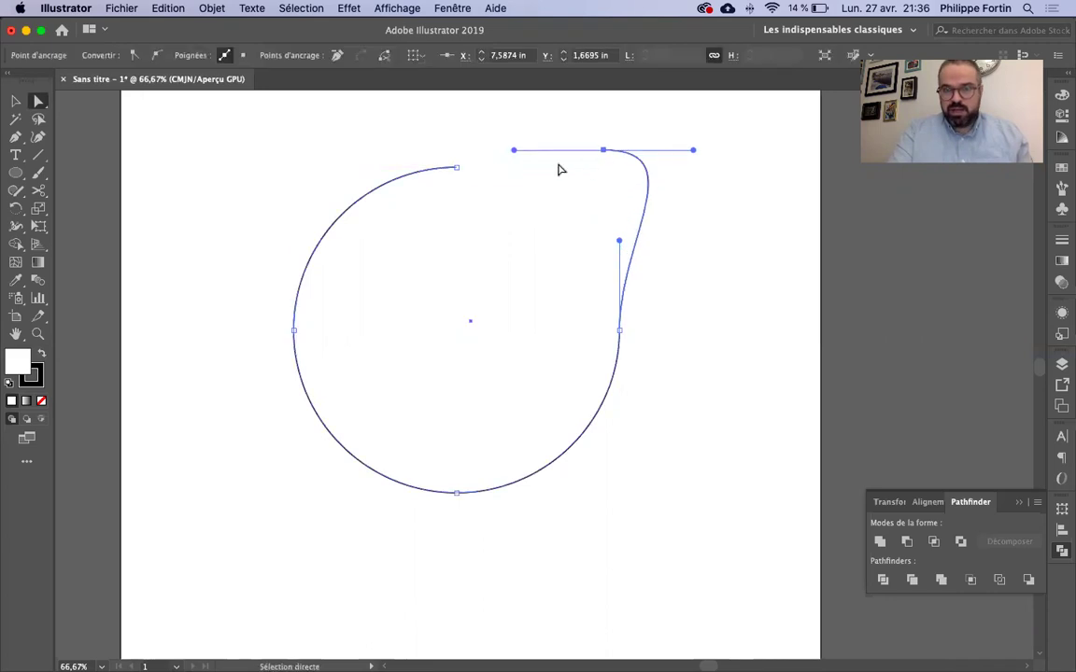
left_click(540, 168)
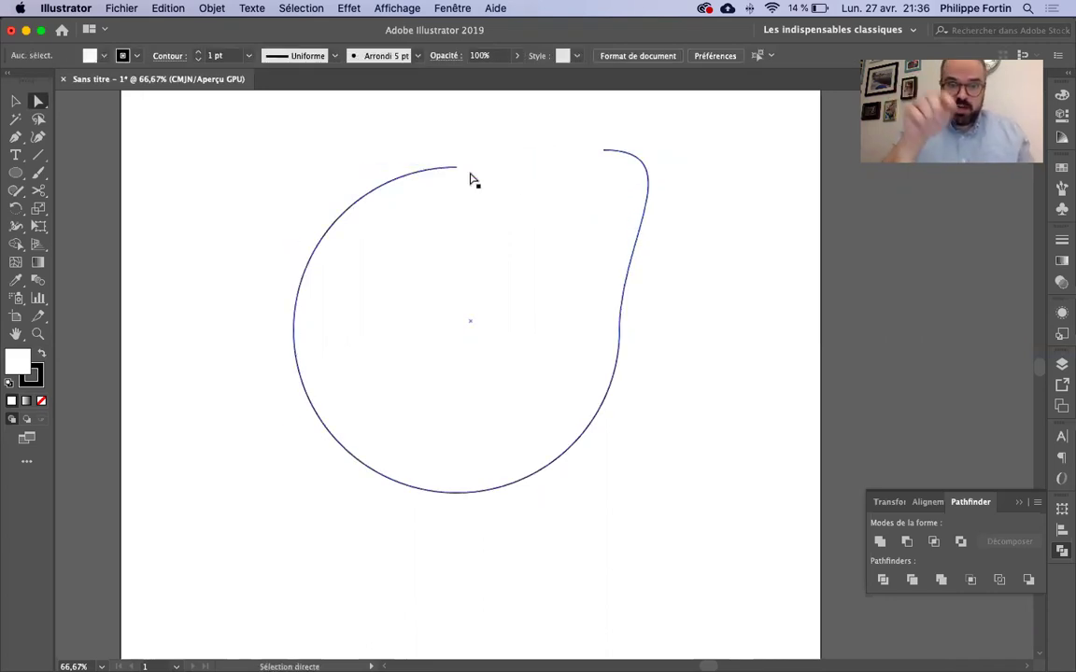
key("ctrl+z")
- Pull the open top end again, undo it, and select the whole circle
left_click(496, 151)
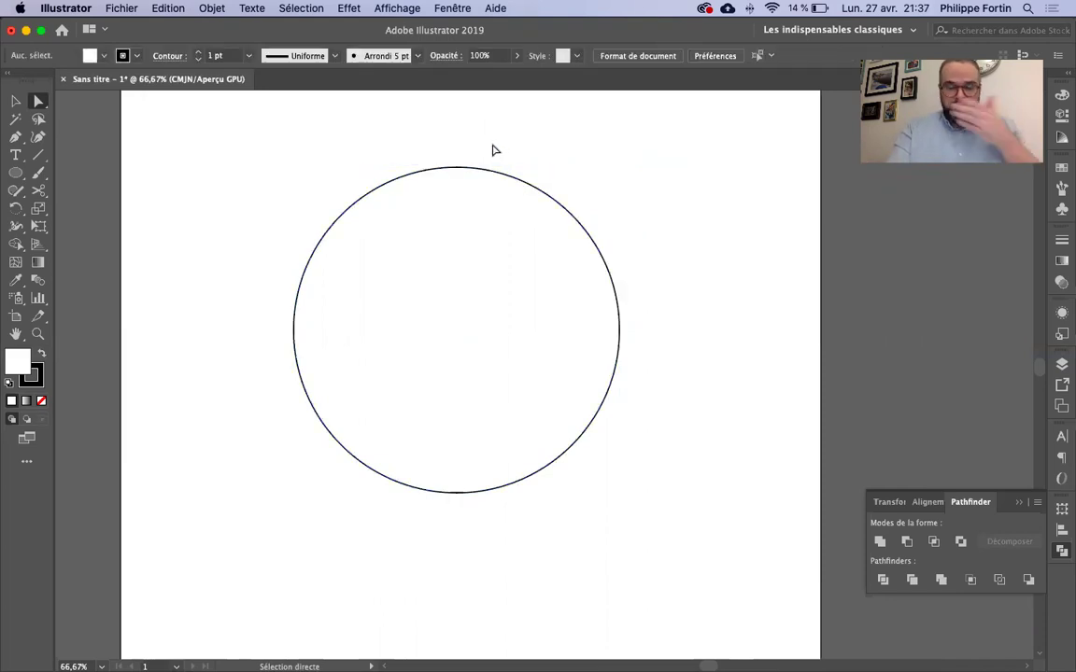
left_click_drag(459, 172, 497, 155)
left_click(494, 139)
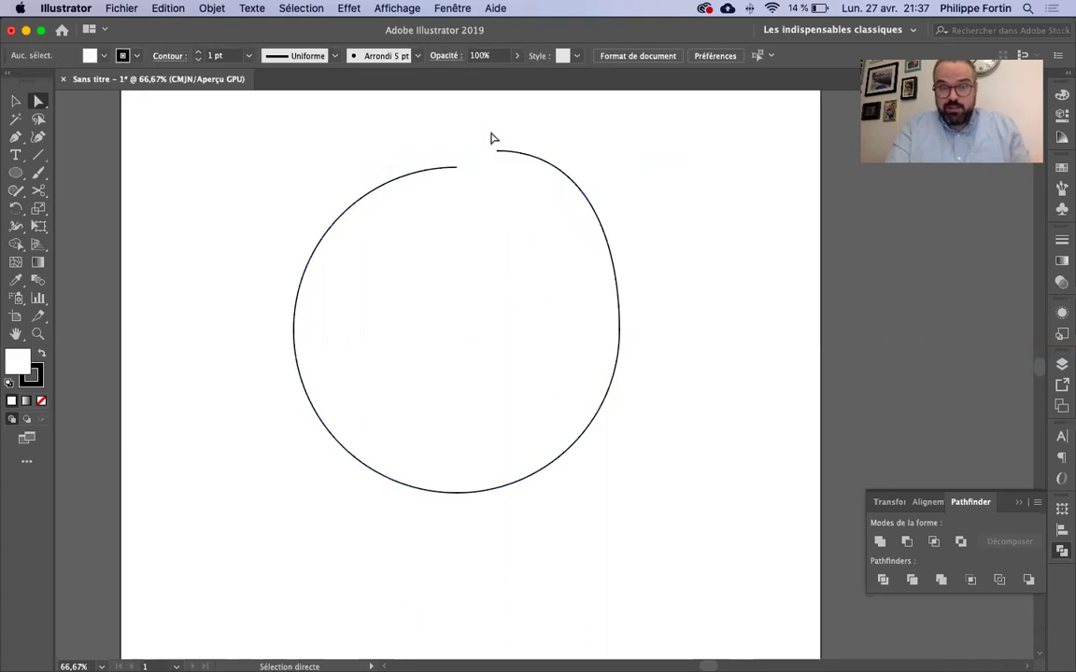
key("ctrl+z")
left_click(479, 157)
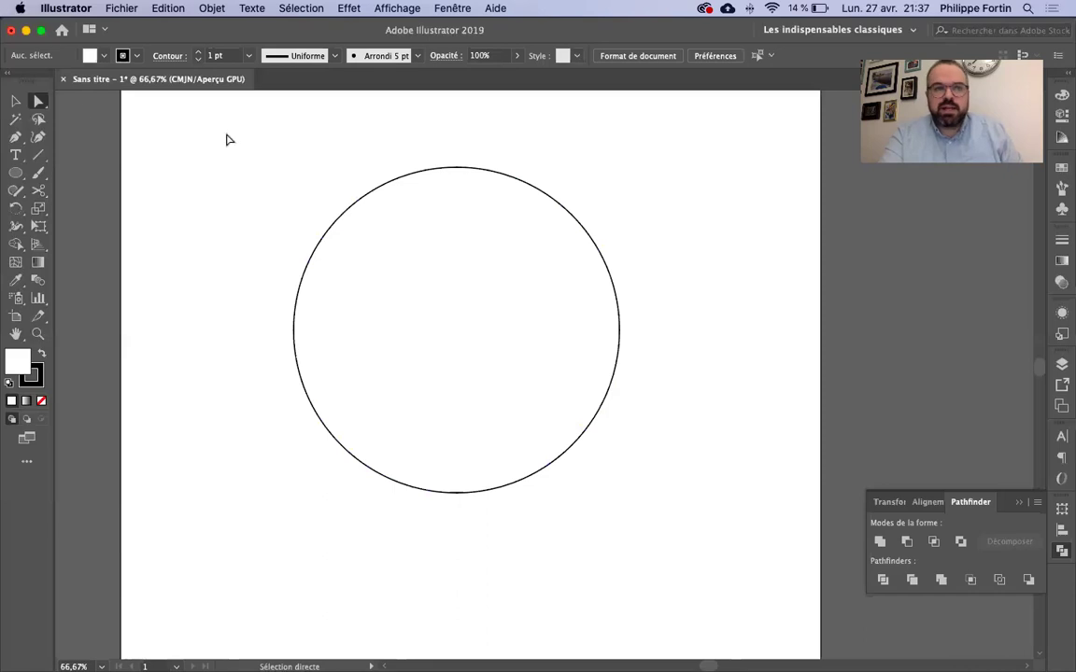
left_click(17, 103)
left_click(541, 230)
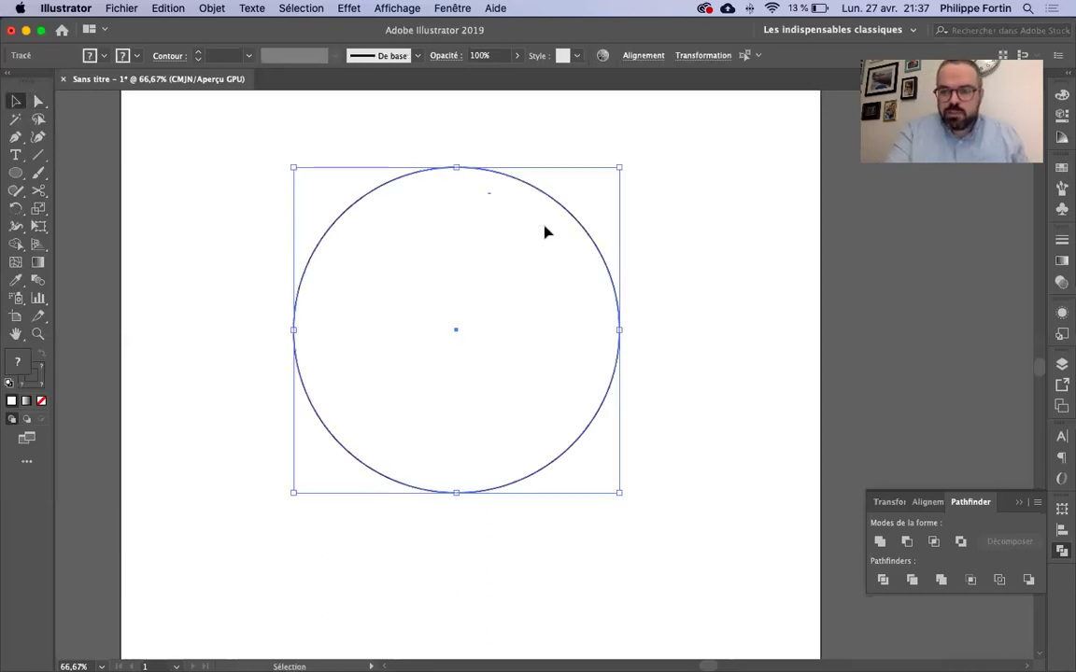
- Delete the circle and draw a new, slightly larger one
key("Delete")
left_click(16, 172)
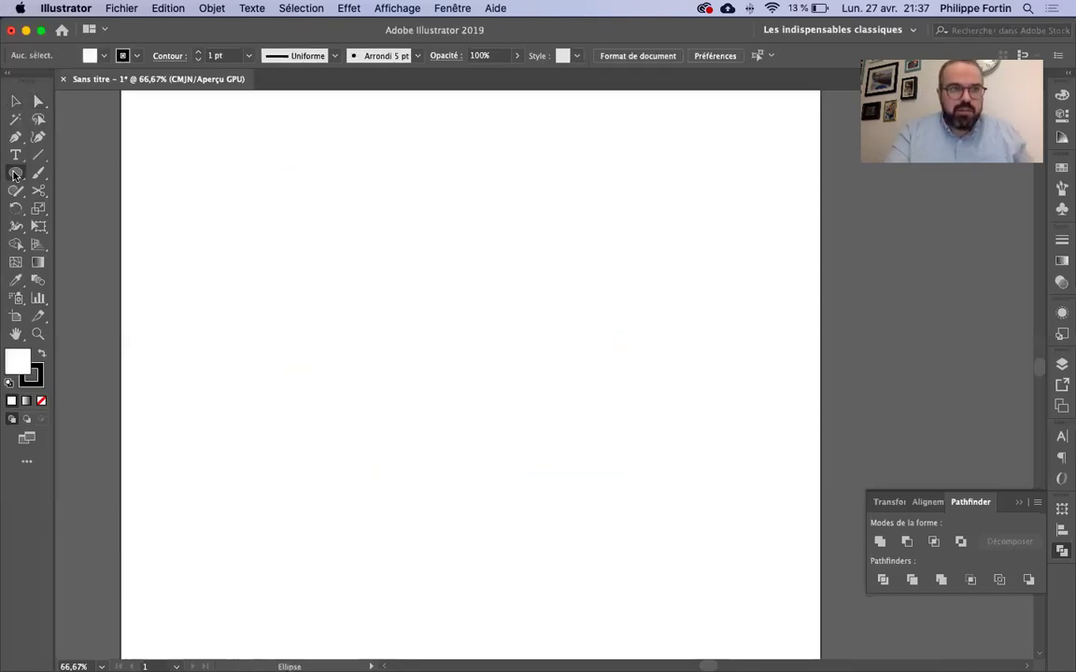
mouse_move(336, 203)
left_mouse_down()
mouse_move(648, 424)
mouse_move(690, 554)
left_mouse_up()
- Move the new circle about 0.44 in left and 0.29 in up, and reselect it
left_click(16, 101)
left_click(295, 223)
left_click_drag(481, 224, 426, 186)
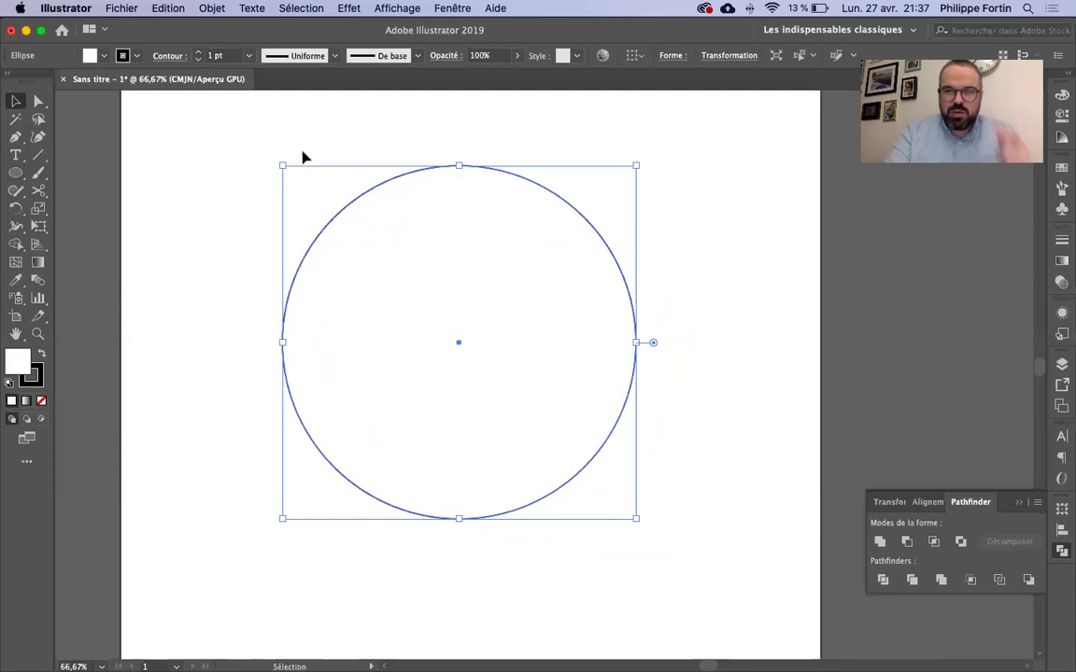
left_click(334, 168)
left_click(387, 205)
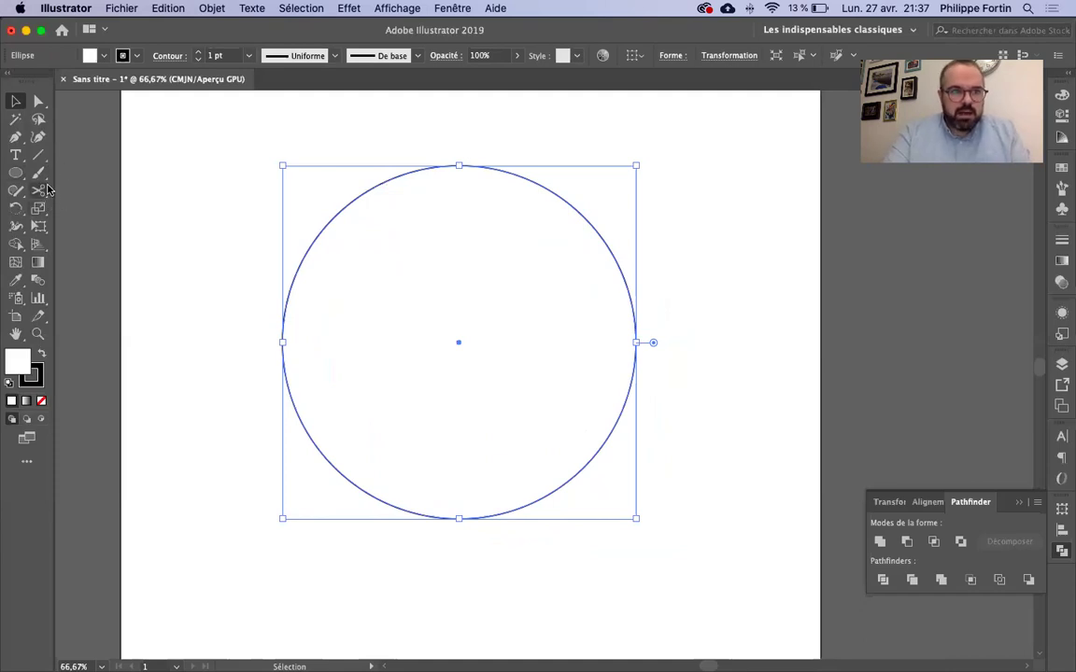
left_click_drag(41, 191, 110, 230)
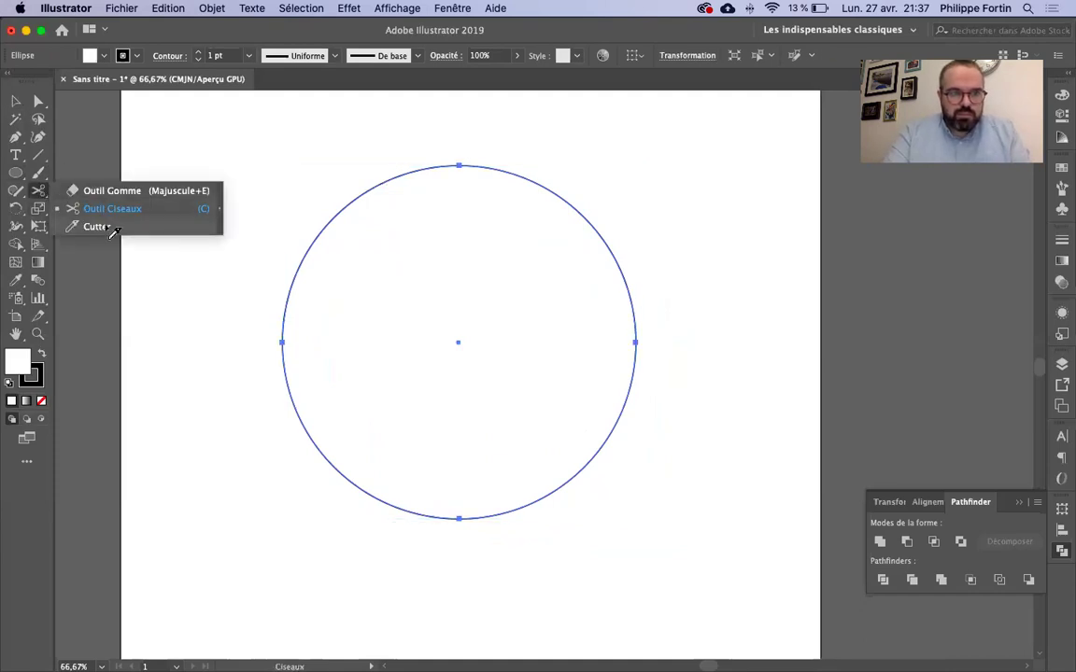
- Slice the circle along an S-shaped Cutter curve, after undoing a wavy vertical try
left_click(110, 229)
left_click_drag(448, 152, 446, 544)
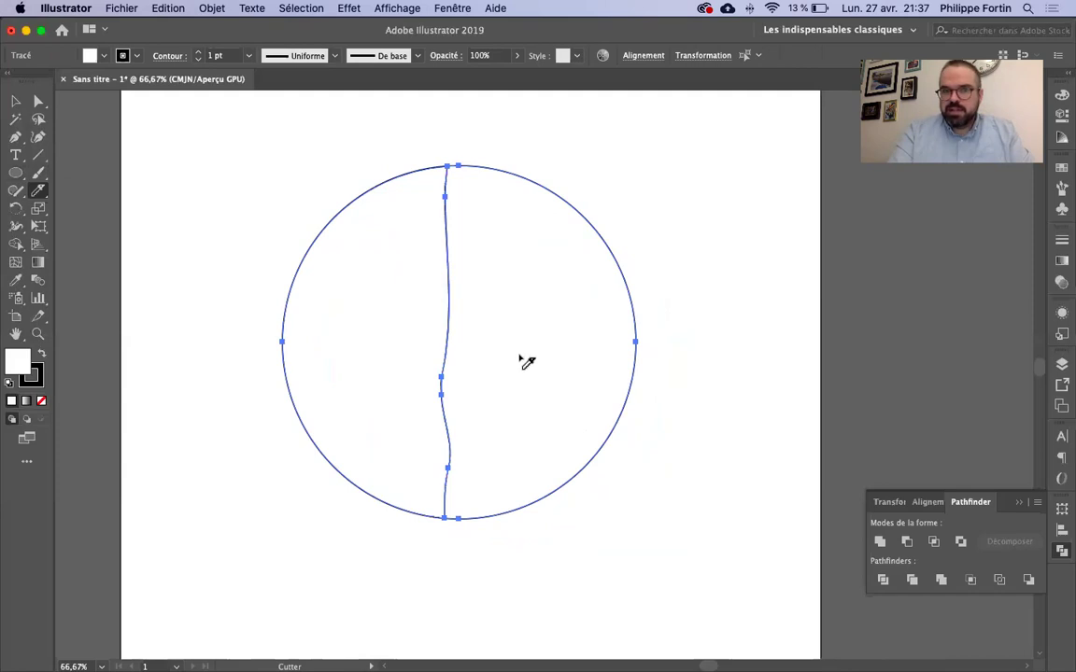
key("super+z")
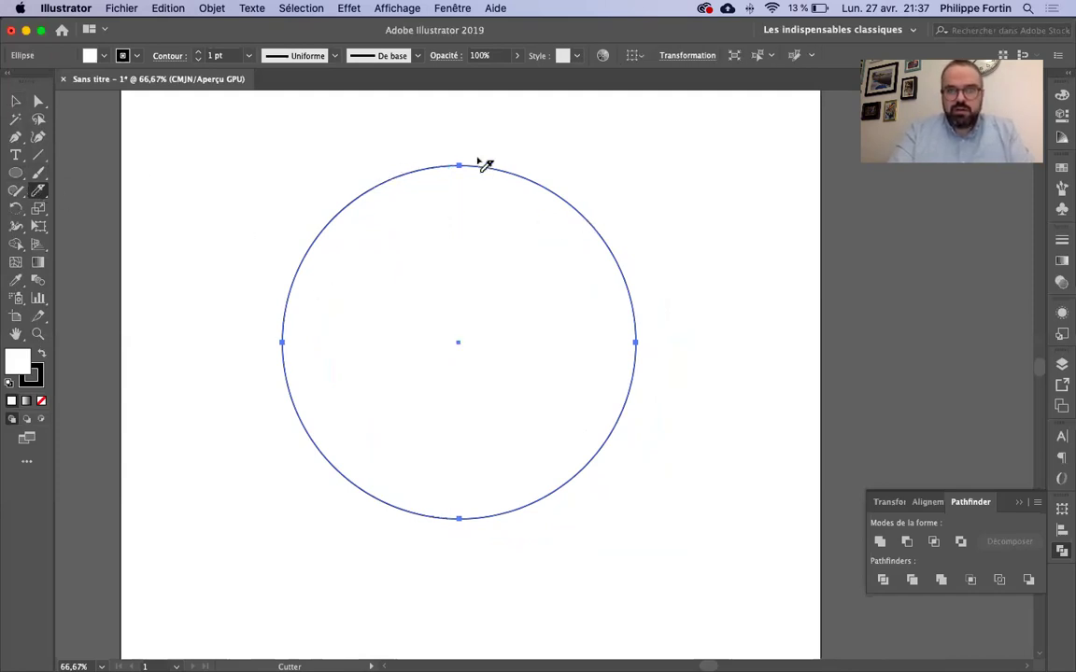
mouse_move(399, 158)
left_mouse_down()
mouse_move(433, 456)
mouse_move(586, 533)
left_mouse_up()
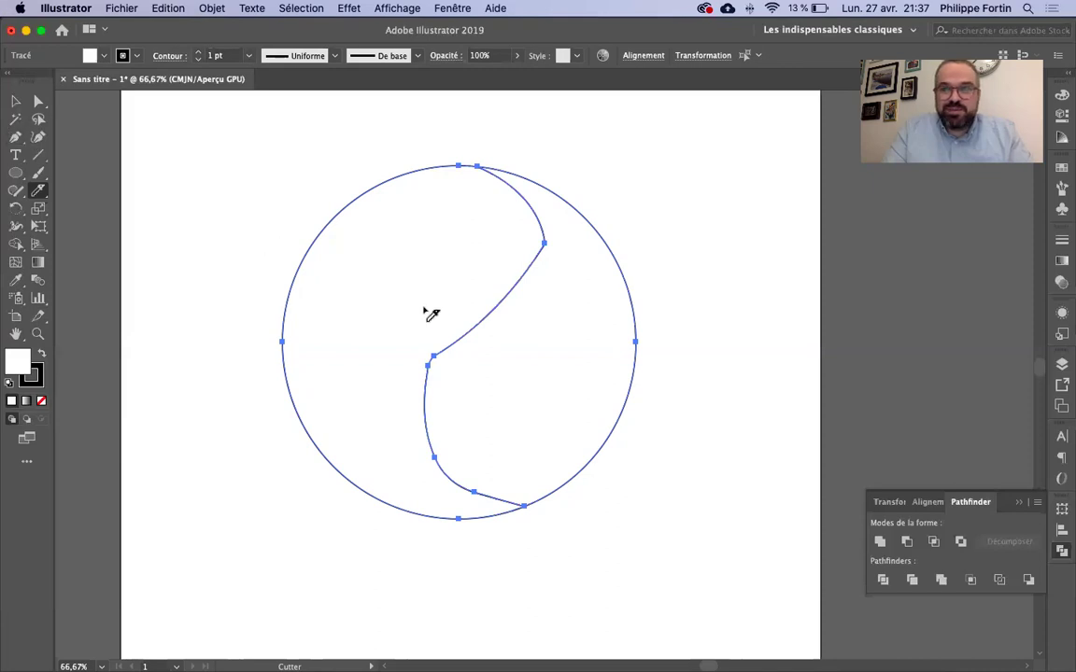
- Drag the two halves apart to check the cut, then undo the move
left_click(16, 101)
left_click(221, 160)
left_click_drag(564, 278, 655, 266)
left_click_drag(432, 306, 300, 341)
key("a")
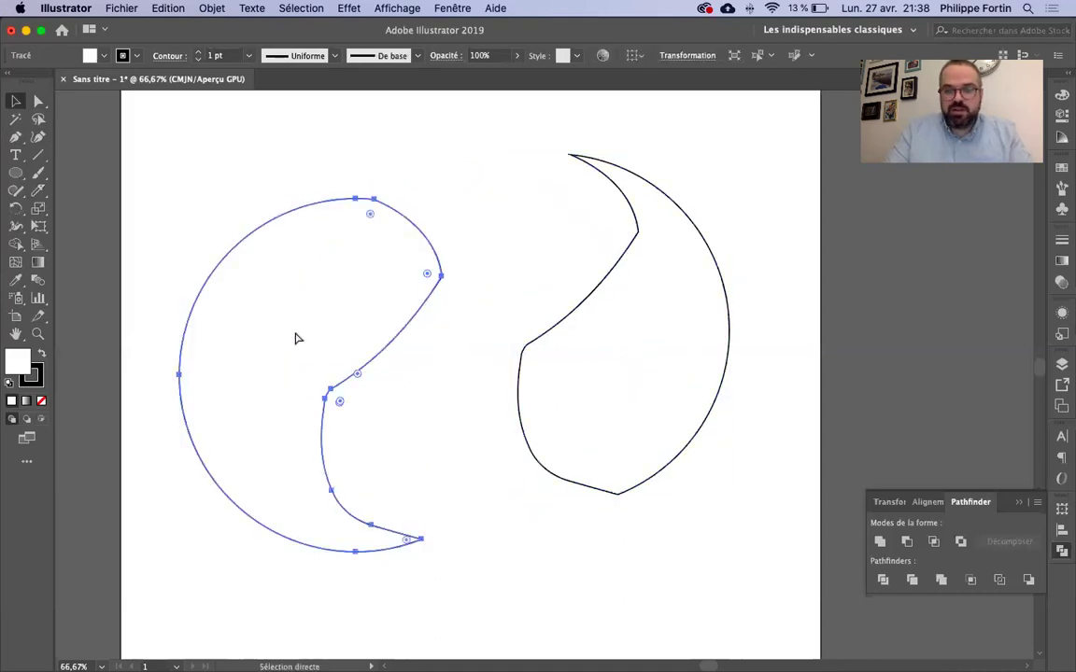
key("super+z")
key("super+z")
left_click(285, 187)
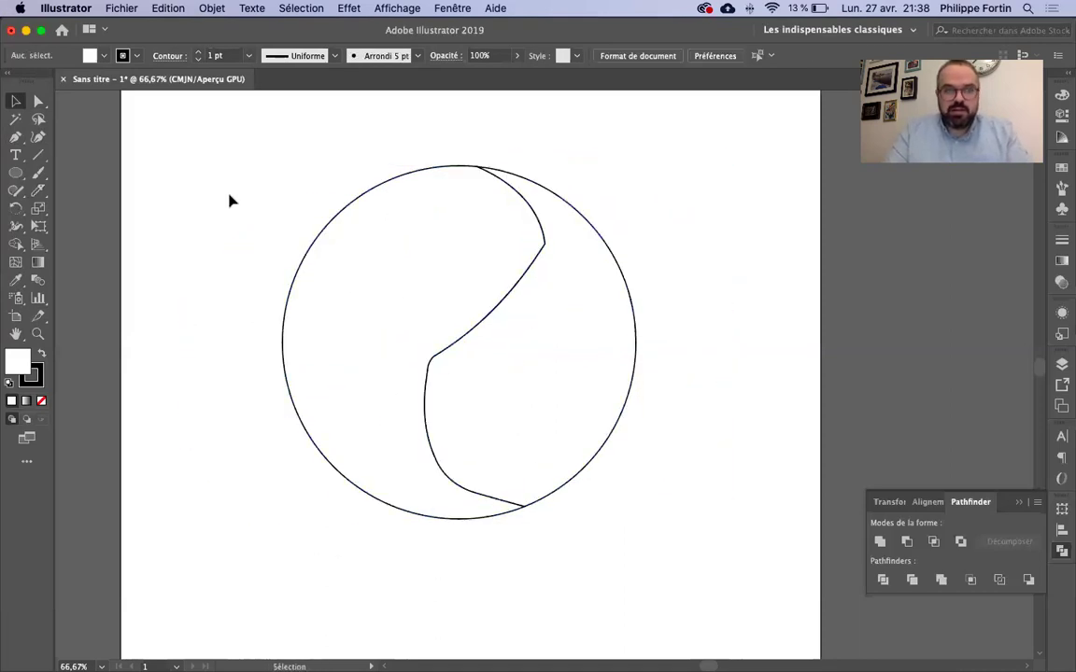
- Undo the S-curve split and reselect the whole circle
key("super+z")
left_click(159, 201)
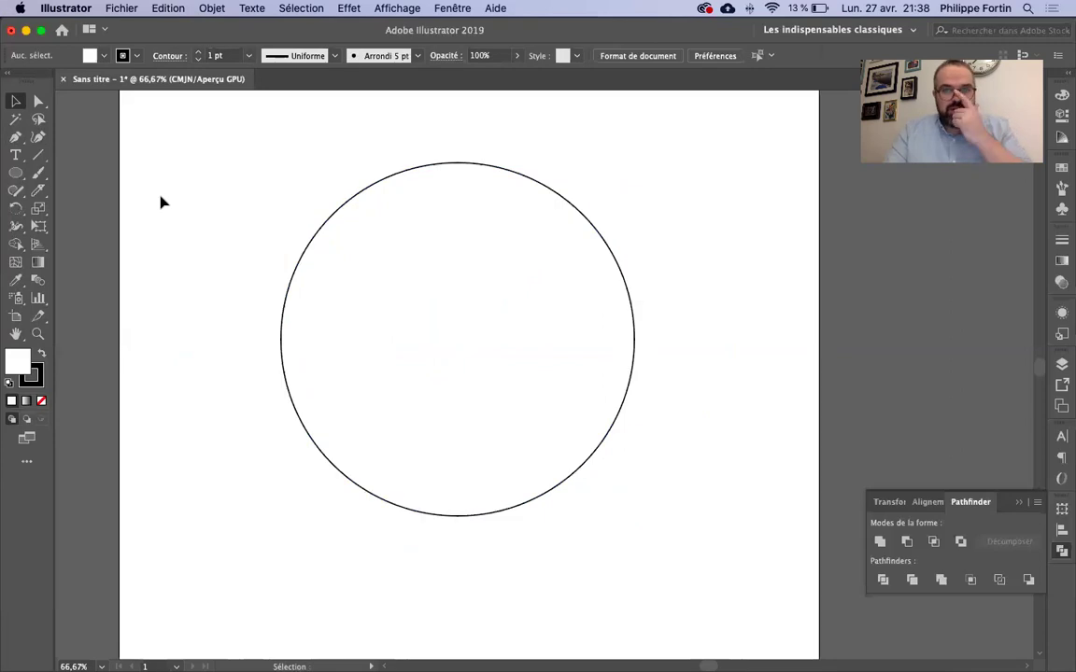
left_click(461, 271)
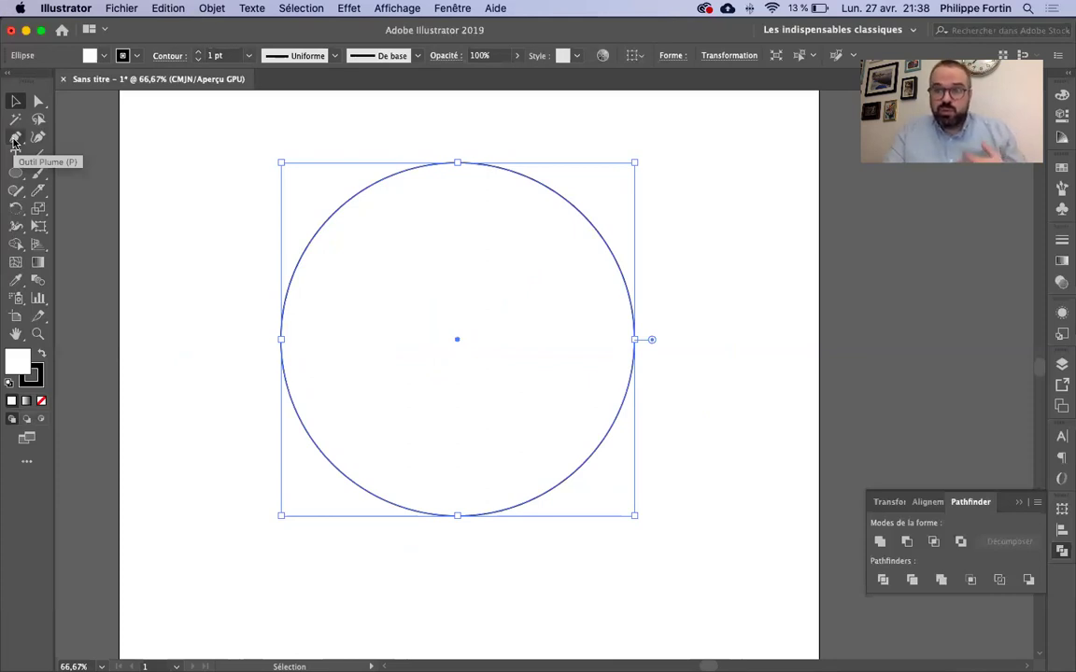
- Try a wavy freehand cut across the circle, undo it, and reselect the circle
left_click(38, 192)
mouse_move(355, 169)
left_mouse_down()
mouse_move(467, 403)
mouse_move(549, 490)
left_mouse_up()
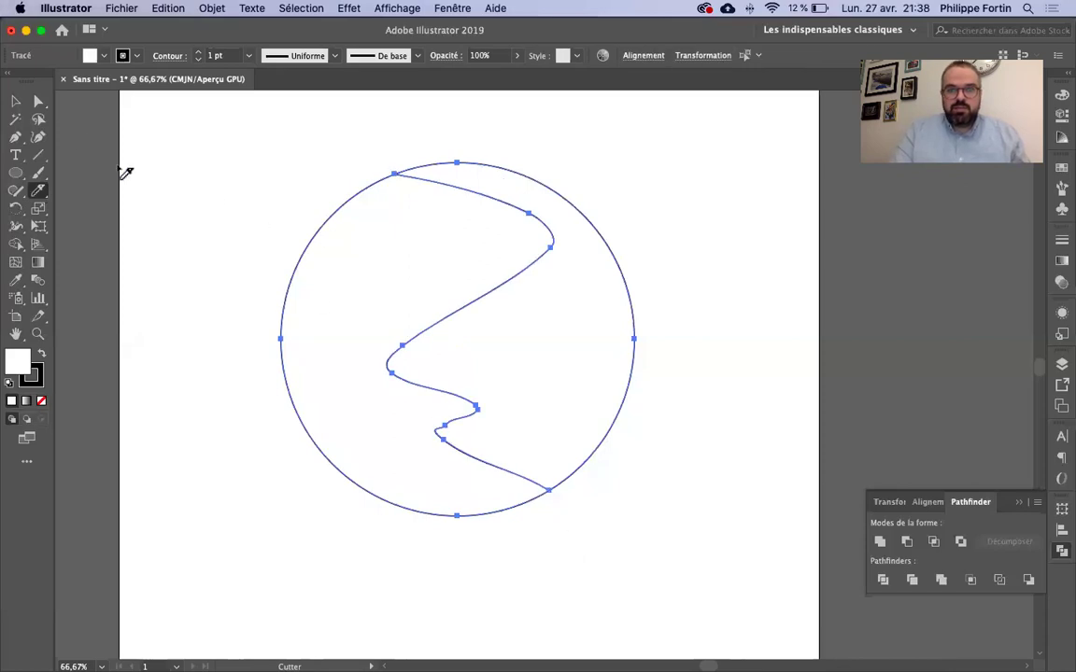
left_click(15, 101)
left_click(257, 155)
key("super+z")
key("super+z")
key("super+z")
key("super+z")
key("super+z")
key("super+z")
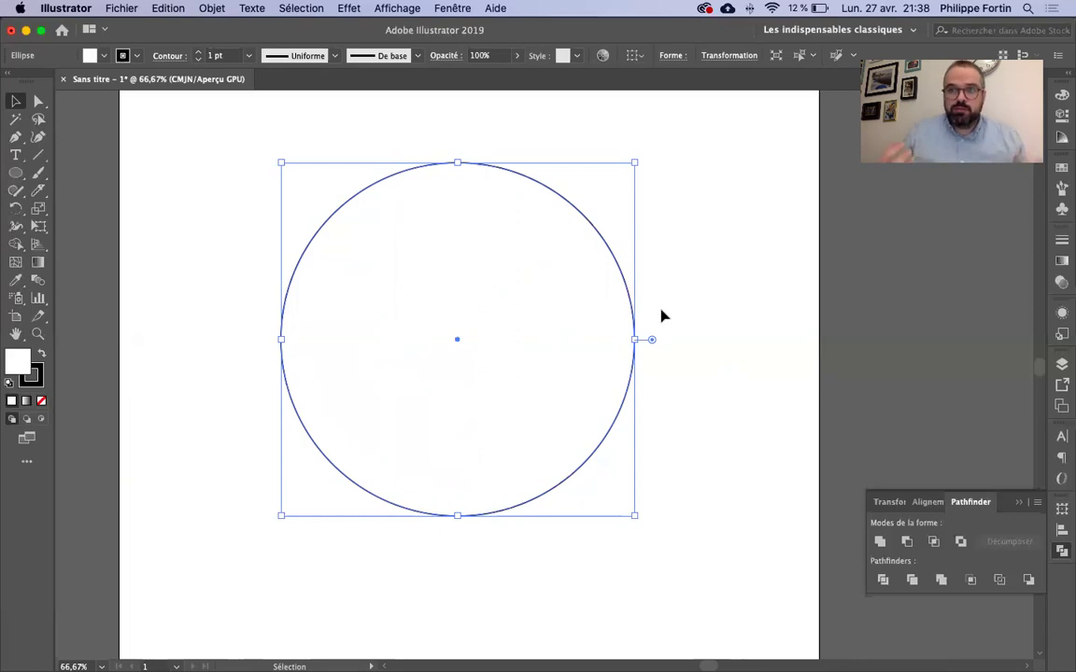
left_click(682, 308)
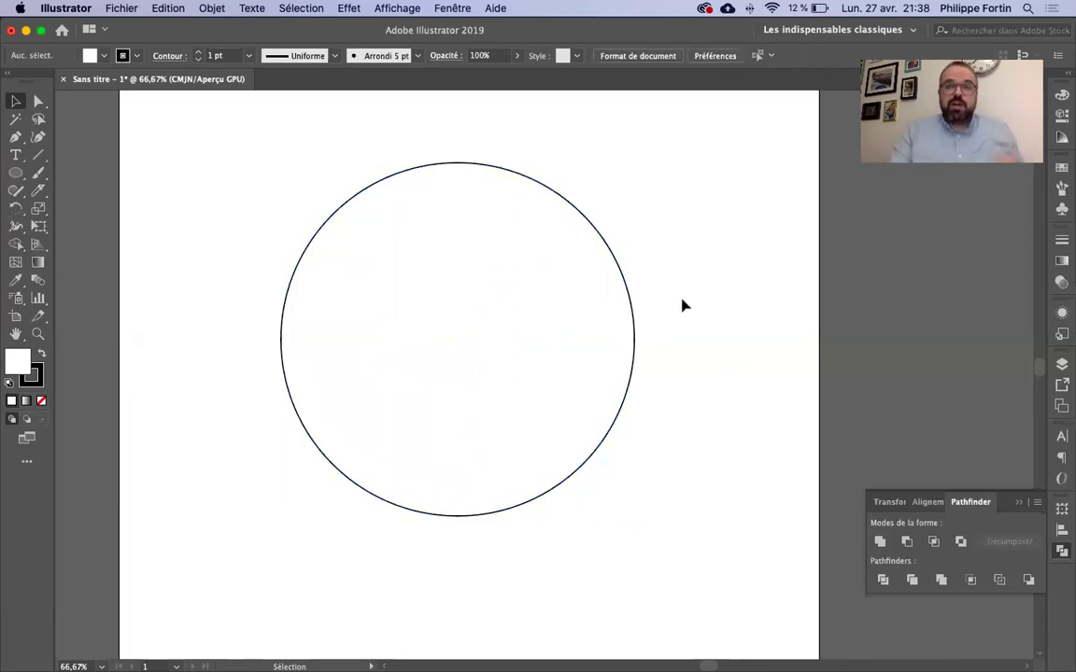
left_click(521, 269)
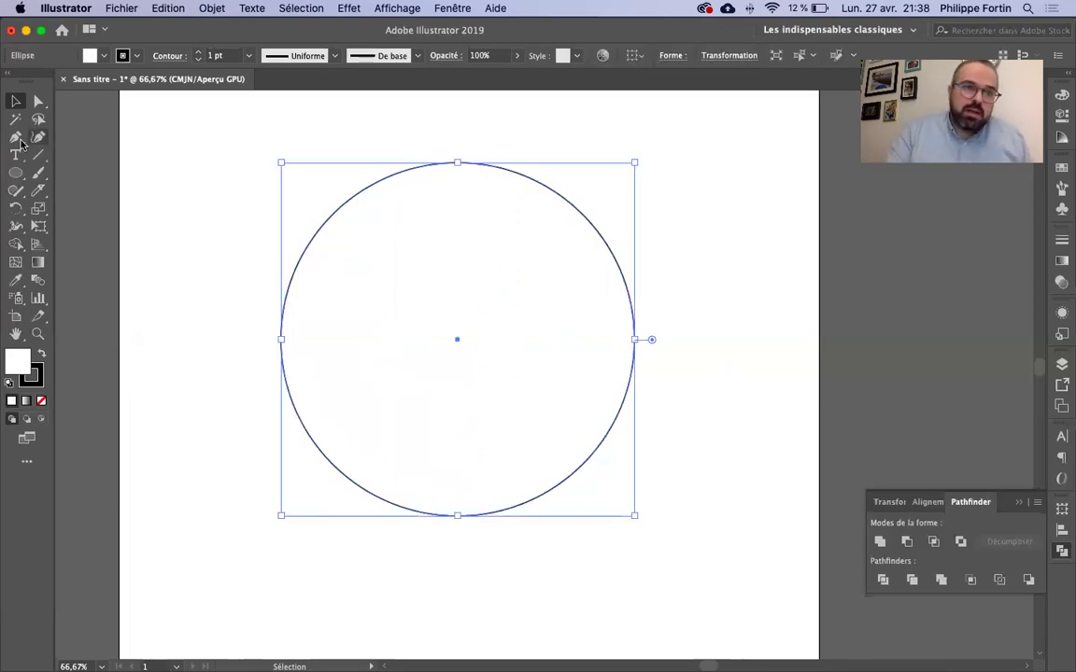
- Draw a Pen S-curve from the circle's top anchor through its centre to its bottom anchor
key("super+shift+b")
key("super+h")
key("p")
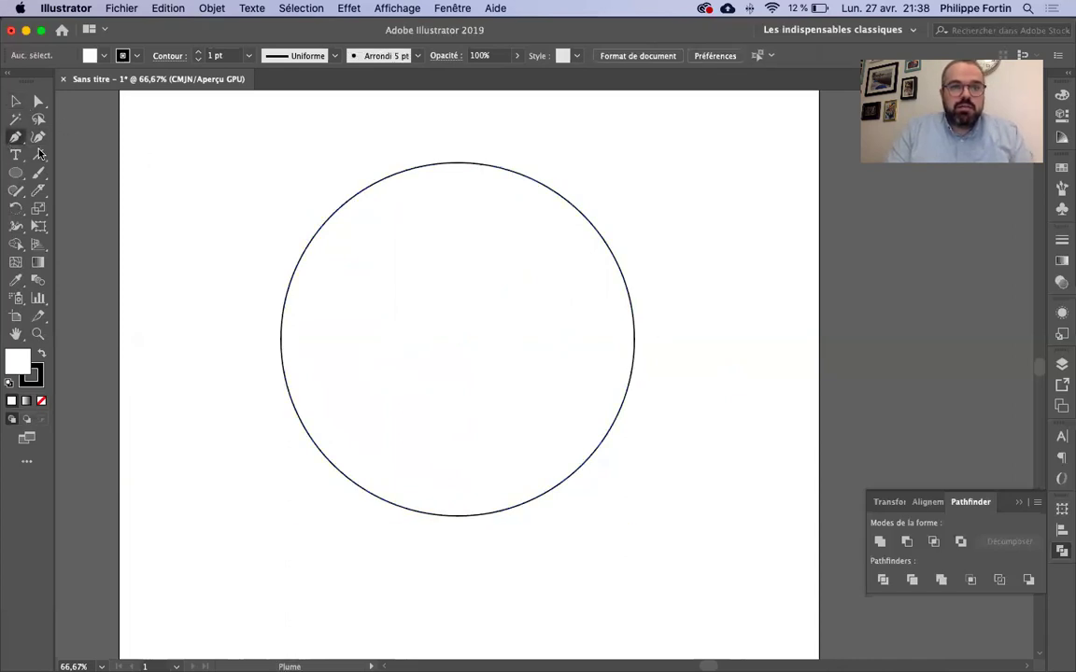
left_click(457, 164)
left_click_drag(543, 169, 564, 168)
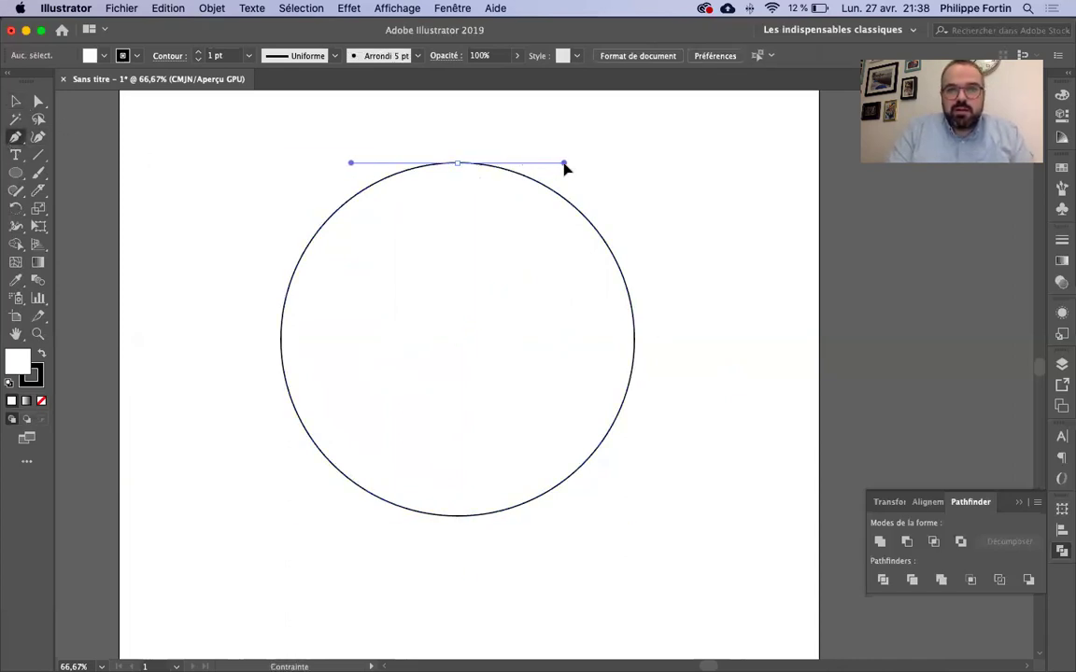
left_click(458, 340)
left_click_drag(430, 346, 348, 342)
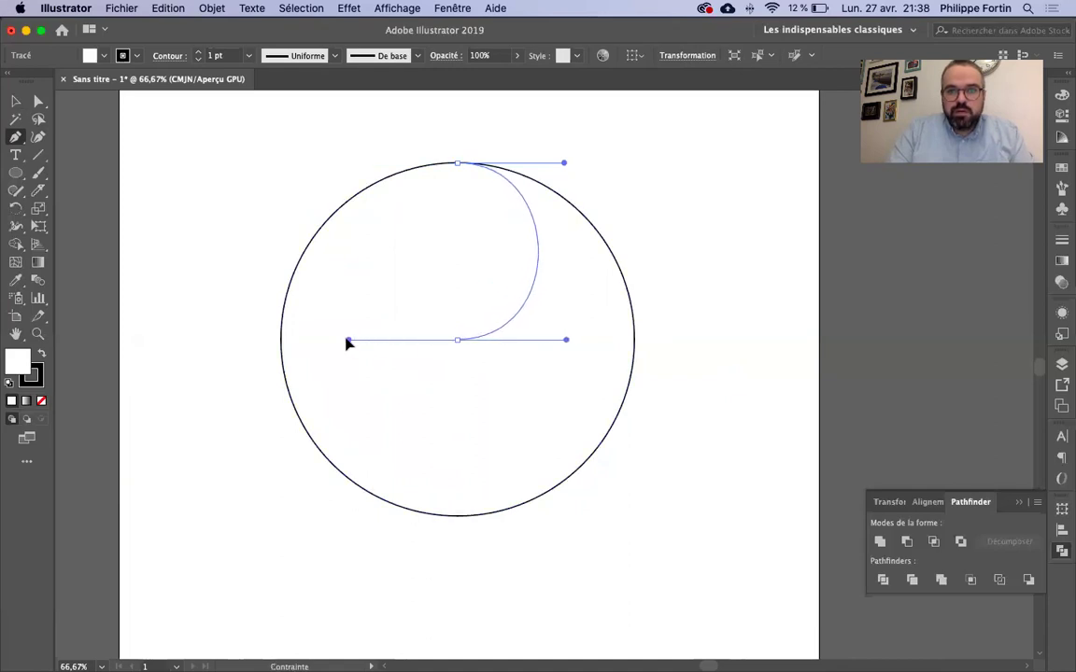
left_click_drag(457, 515, 579, 515)
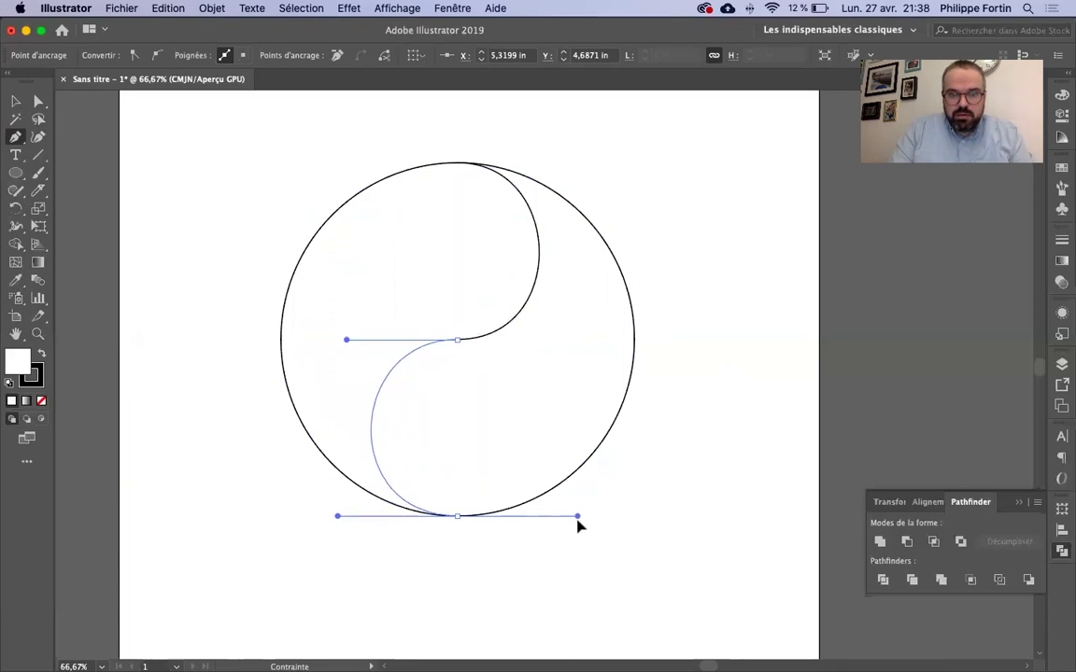
key("v")
left_click(259, 139)
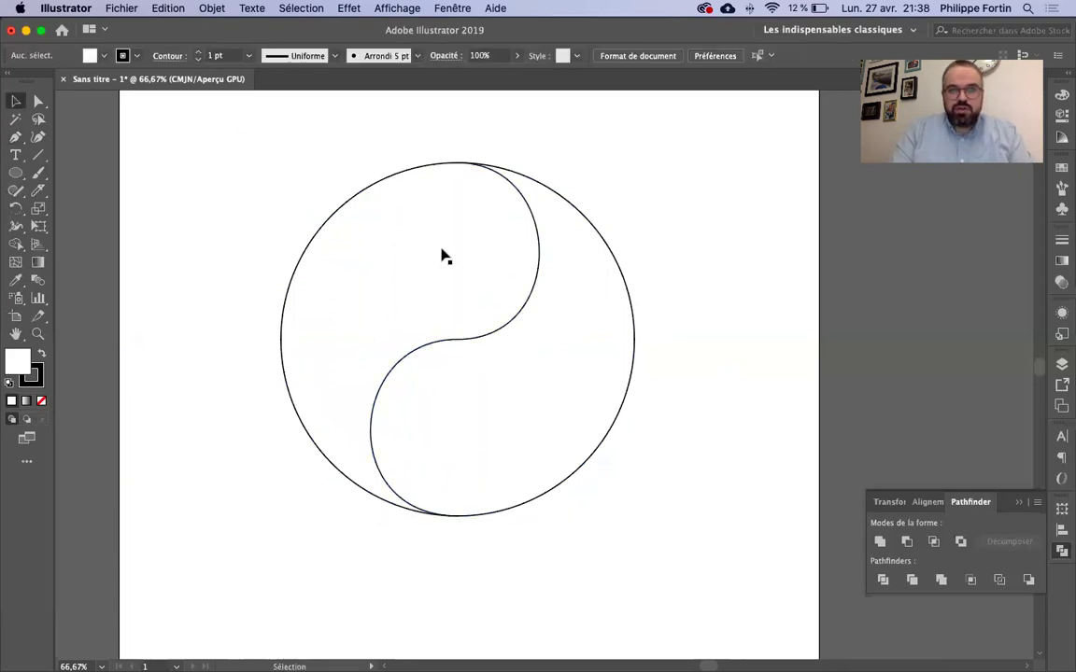
- Set the S-curve's fill to None, leaving it selected as a plain line
left_click(472, 276)
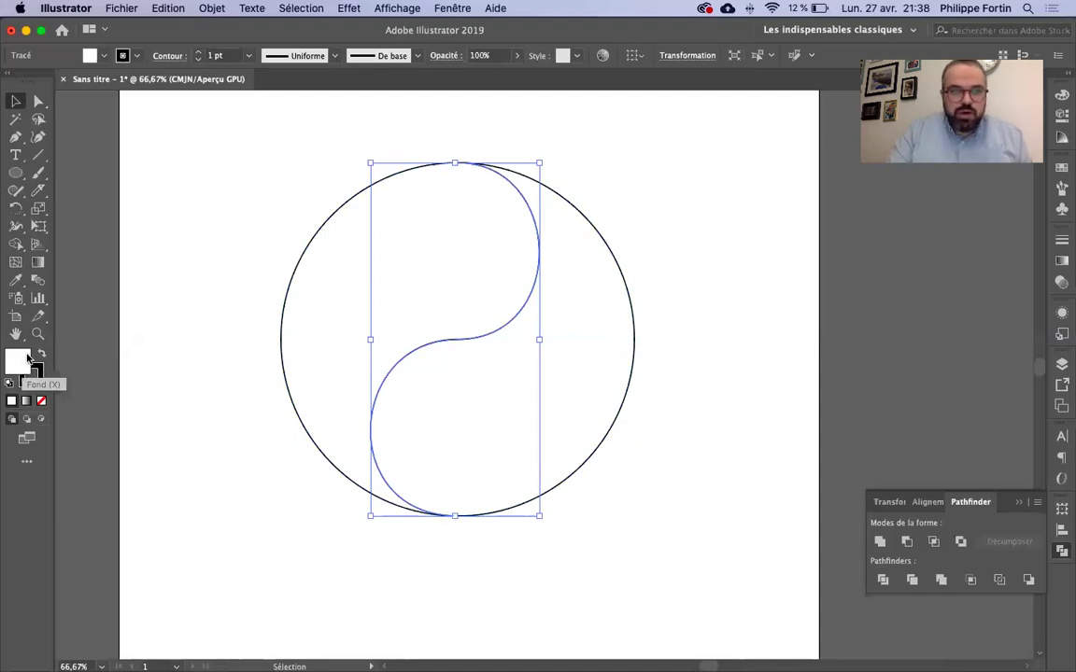
left_click(42, 401)
left_click(445, 320)
left_click(498, 334)
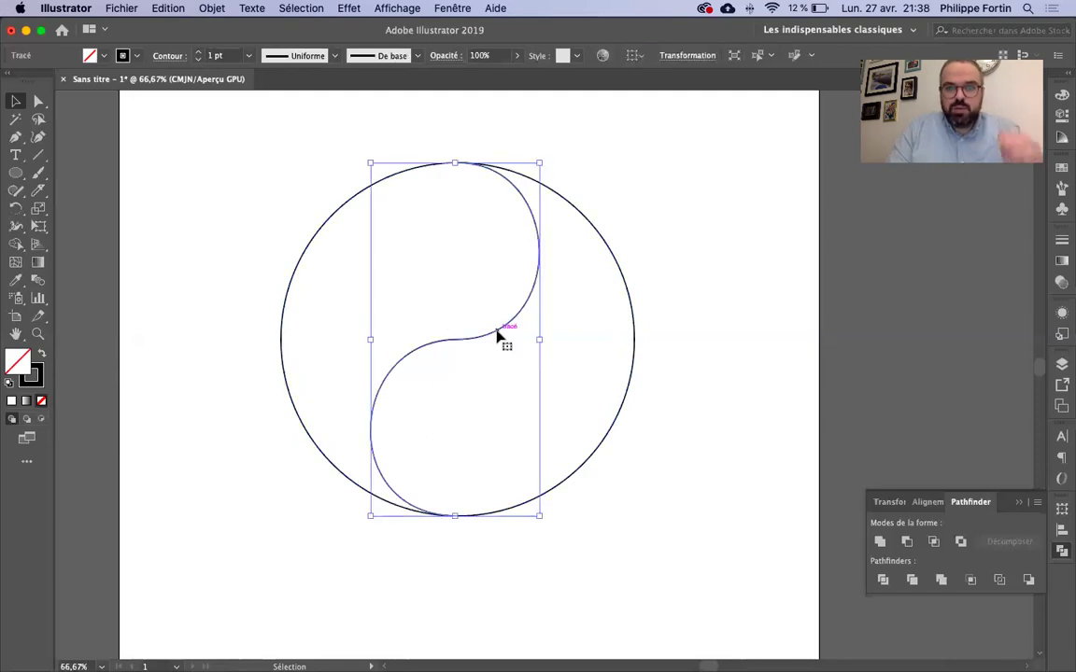
left_click(565, 179)
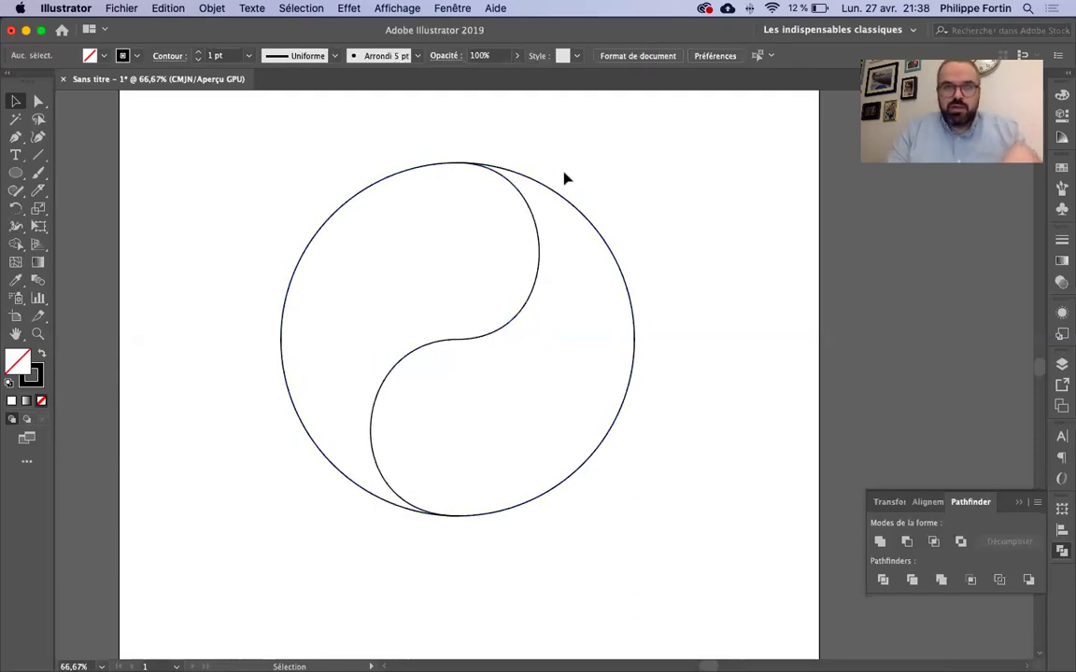
left_click(537, 235)
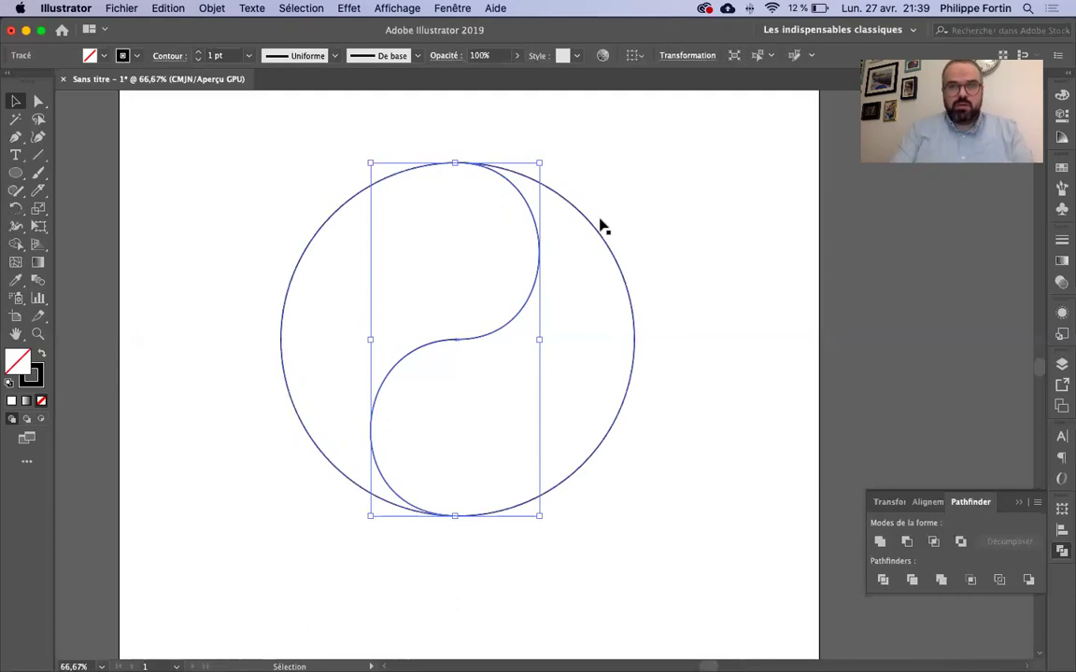
left_click(504, 207)
left_click(529, 189)
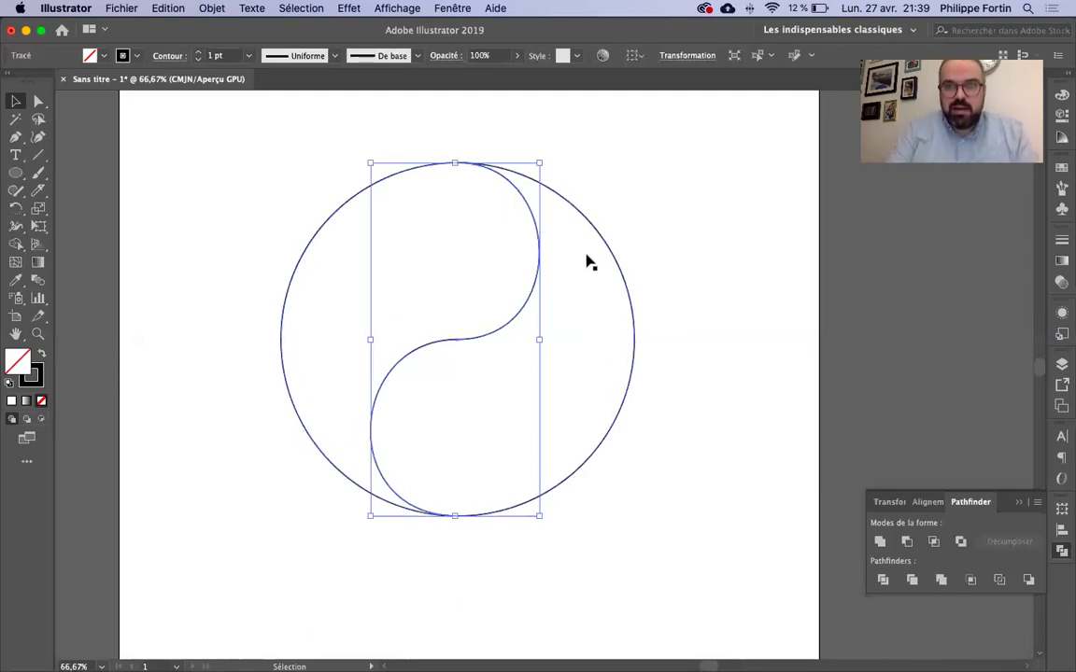
left_click(552, 206)
left_click(530, 218)
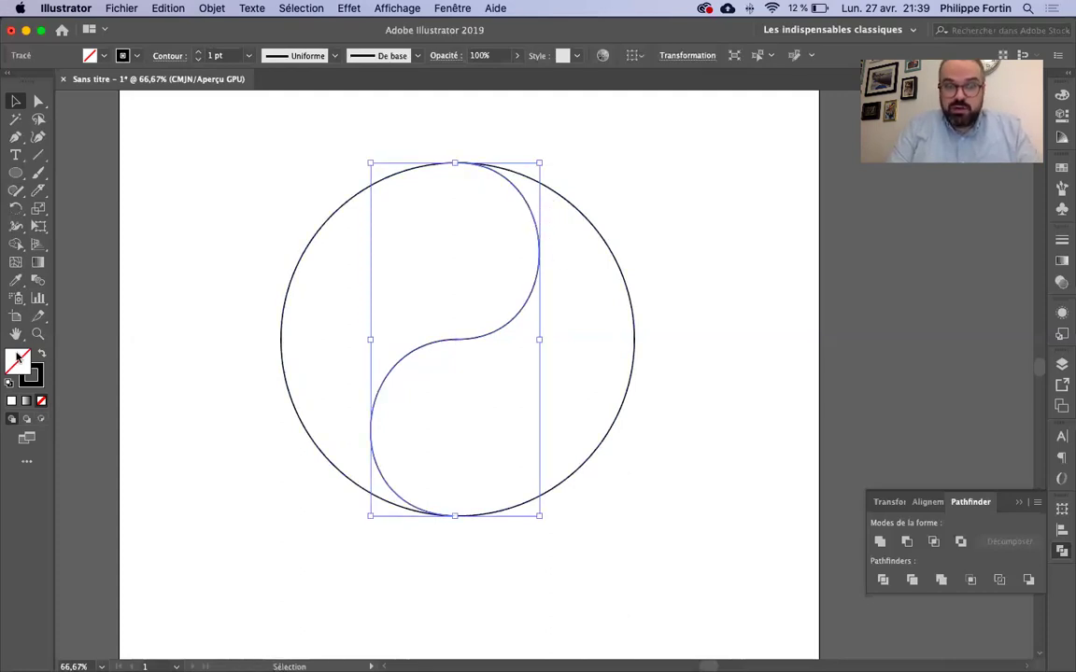
- Select the circle with the S-curve and divide them with Pathfinder Divide
left_click(598, 314, "shift")
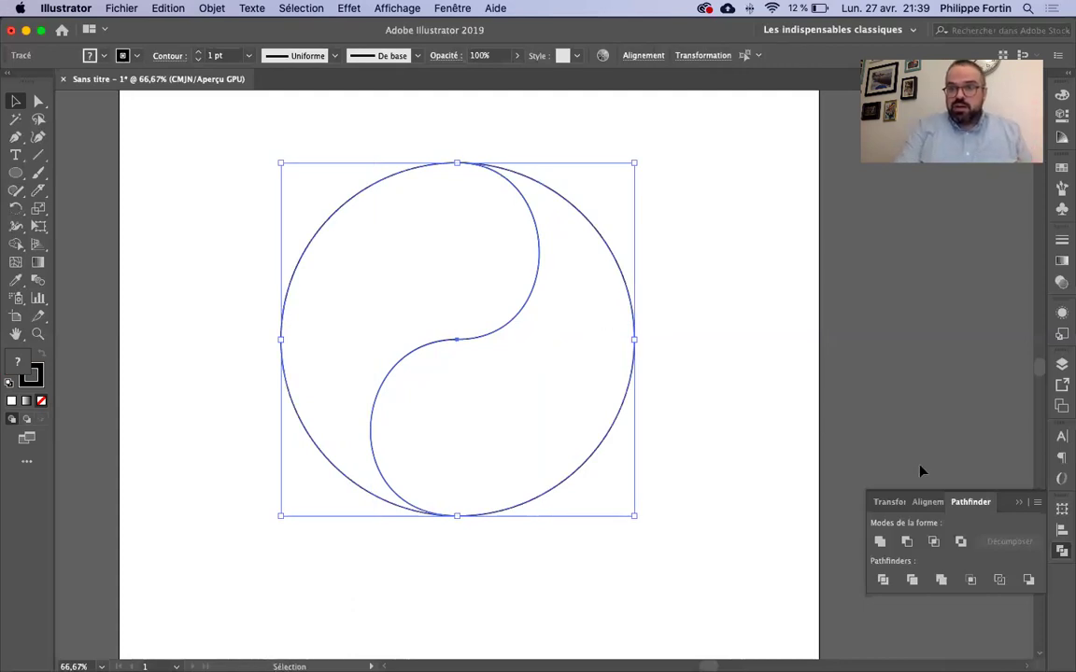
left_click(883, 580)
left_click(639, 415)
left_click(551, 391)
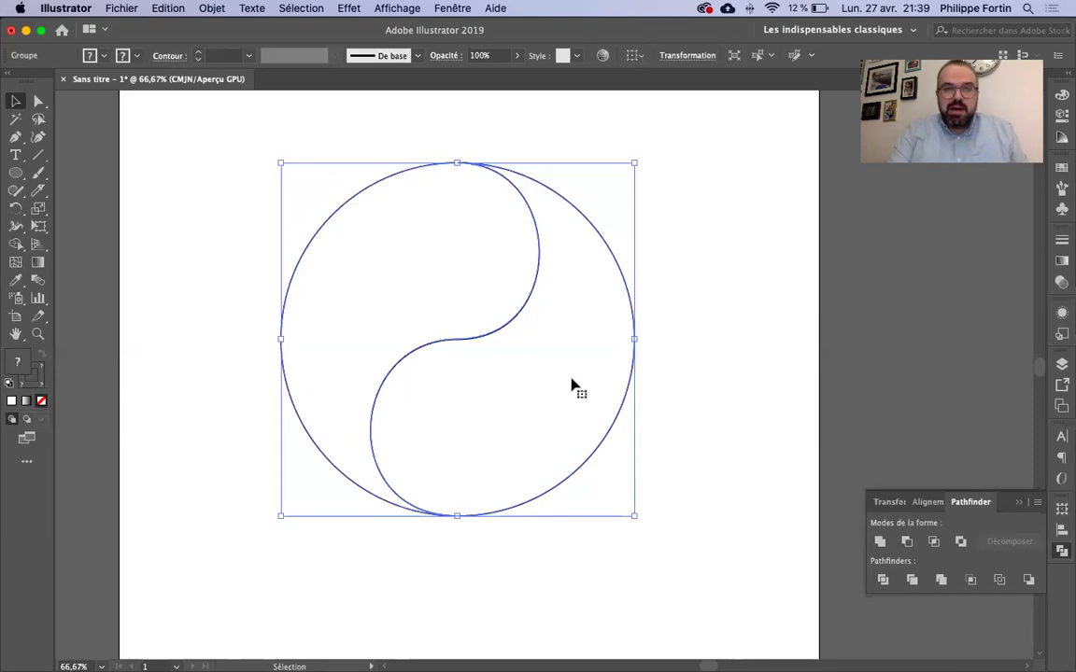
- Ungroup the divided halves via Object > Ungroup and drag the right half rightward
left_click(200, 9)
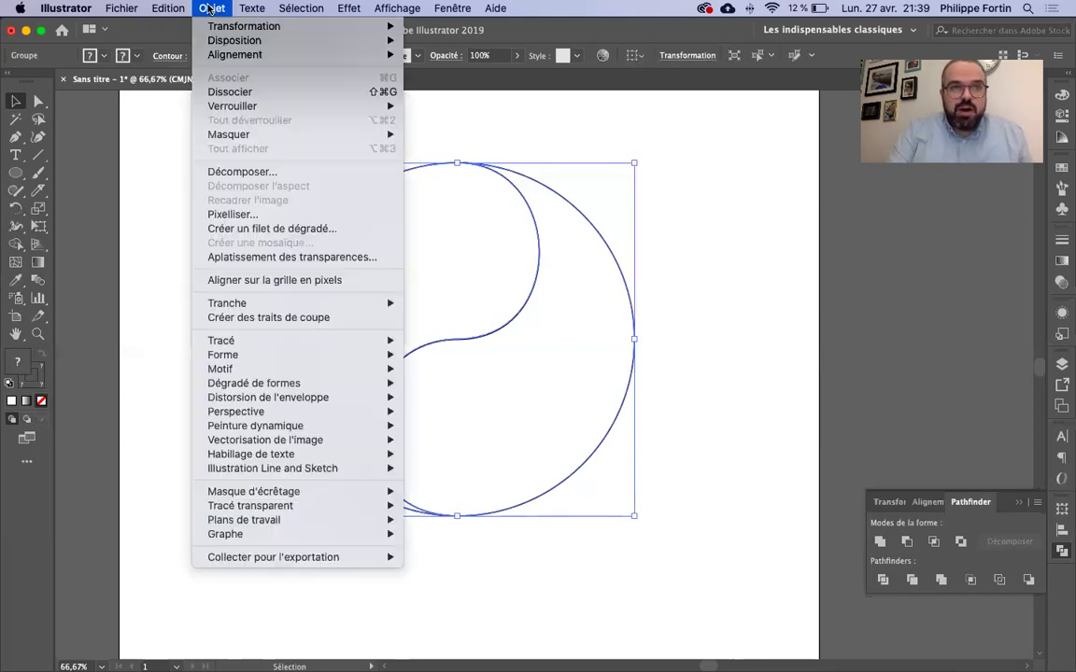
left_click(229, 93)
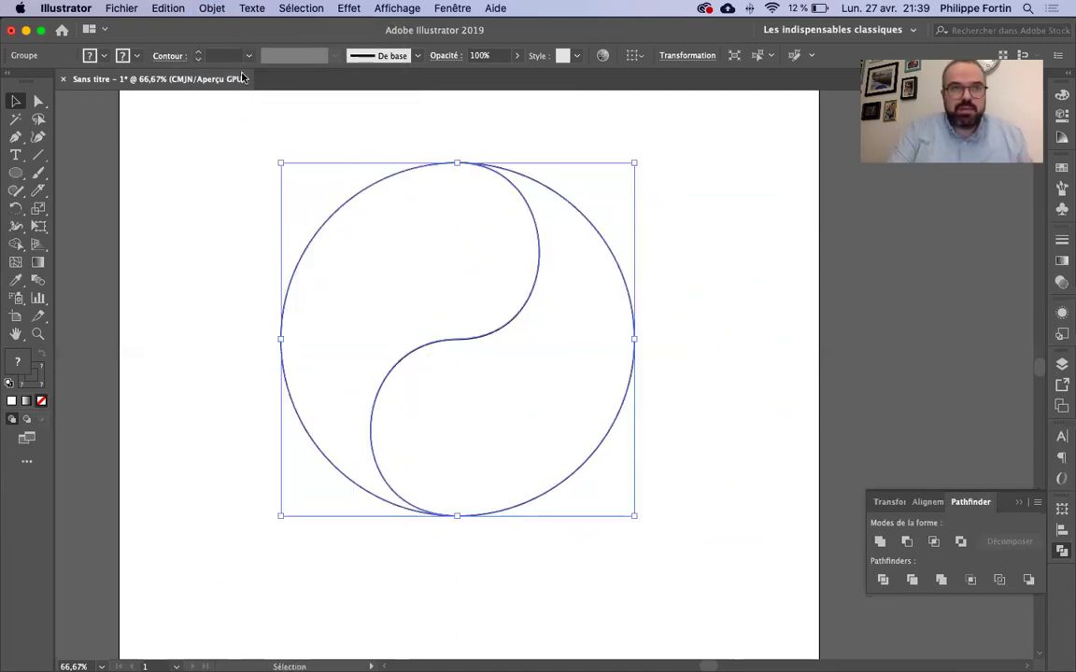
left_click(212, 8)
left_click(229, 88)
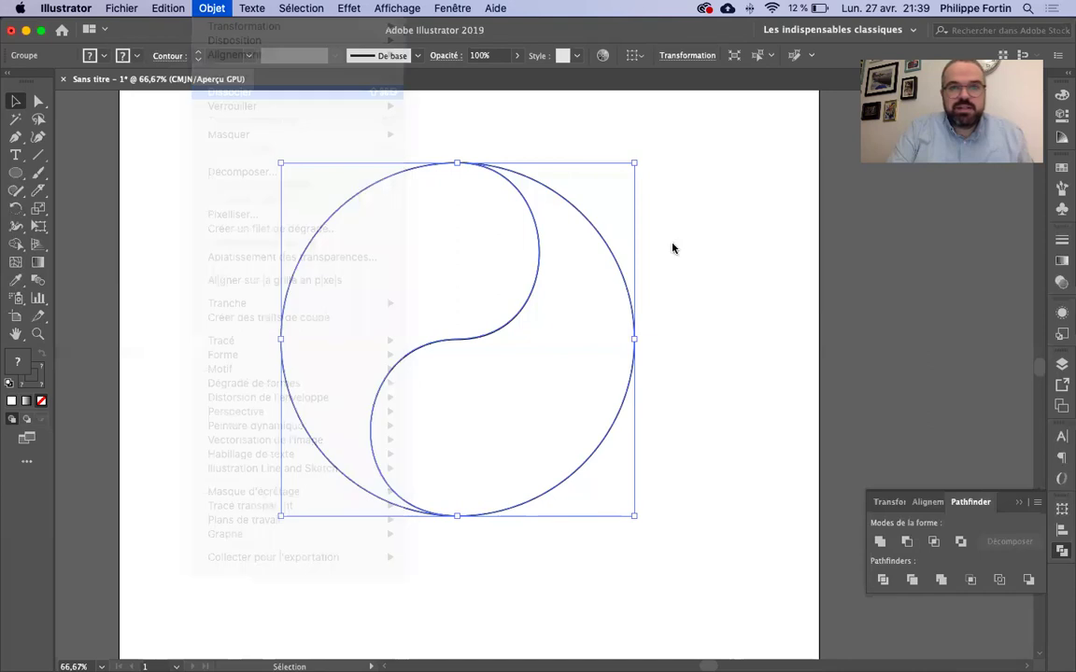
left_click(579, 392)
left_click_drag(579, 393, 683, 383)
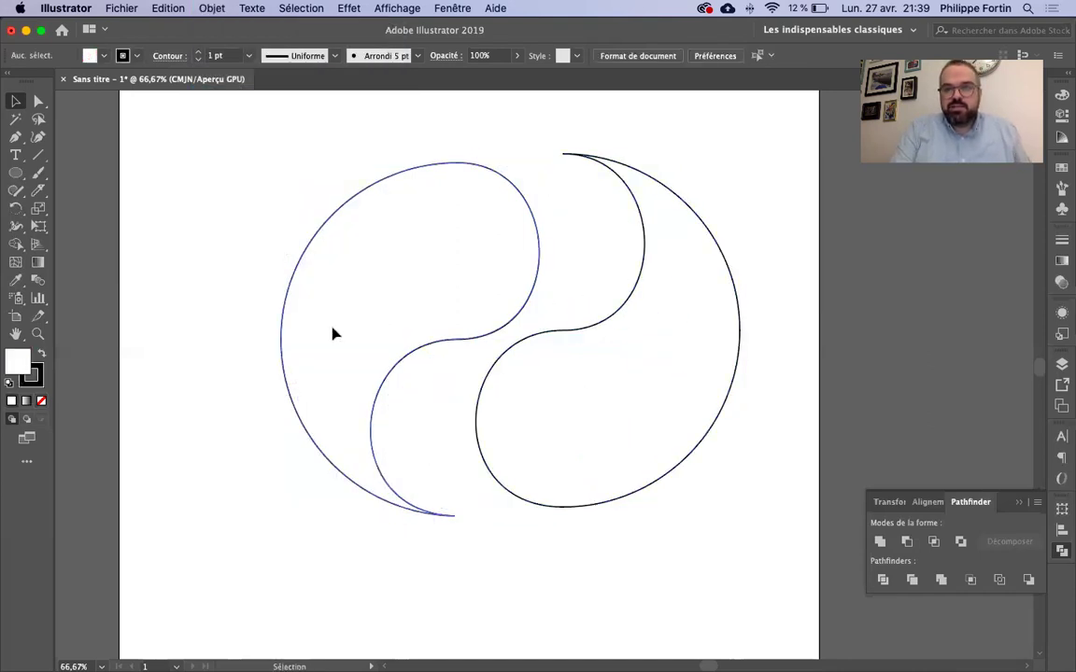
- Undo the move so the two yin-yang halves rejoin as a full circle, then deselect
left_click(288, 351)
key("super+z")
key("super+z")
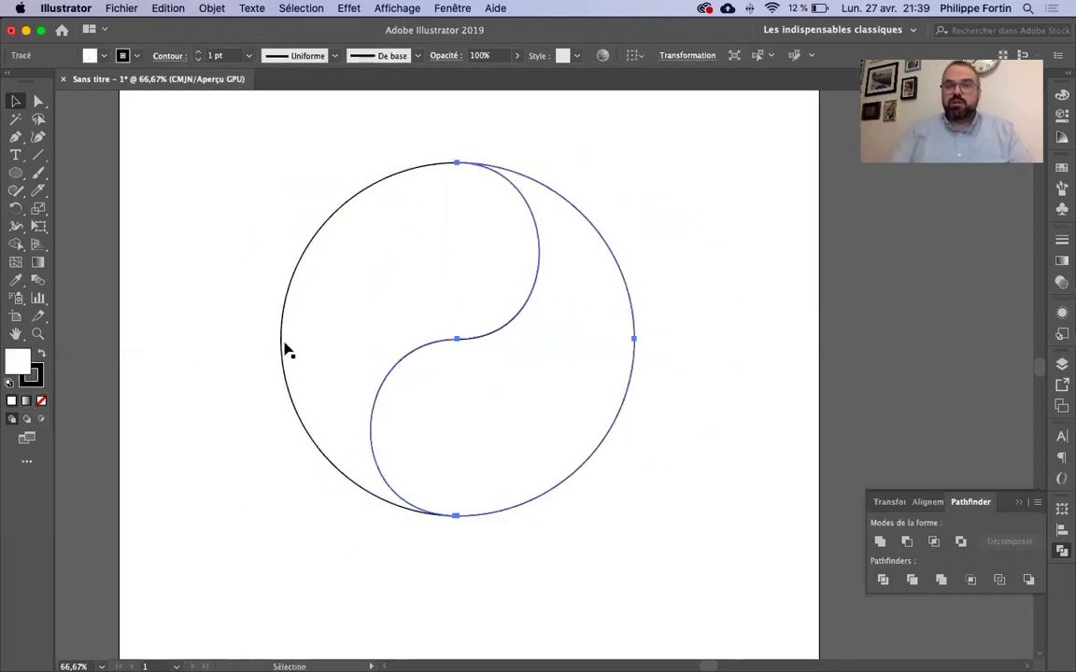
left_click(816, 324)
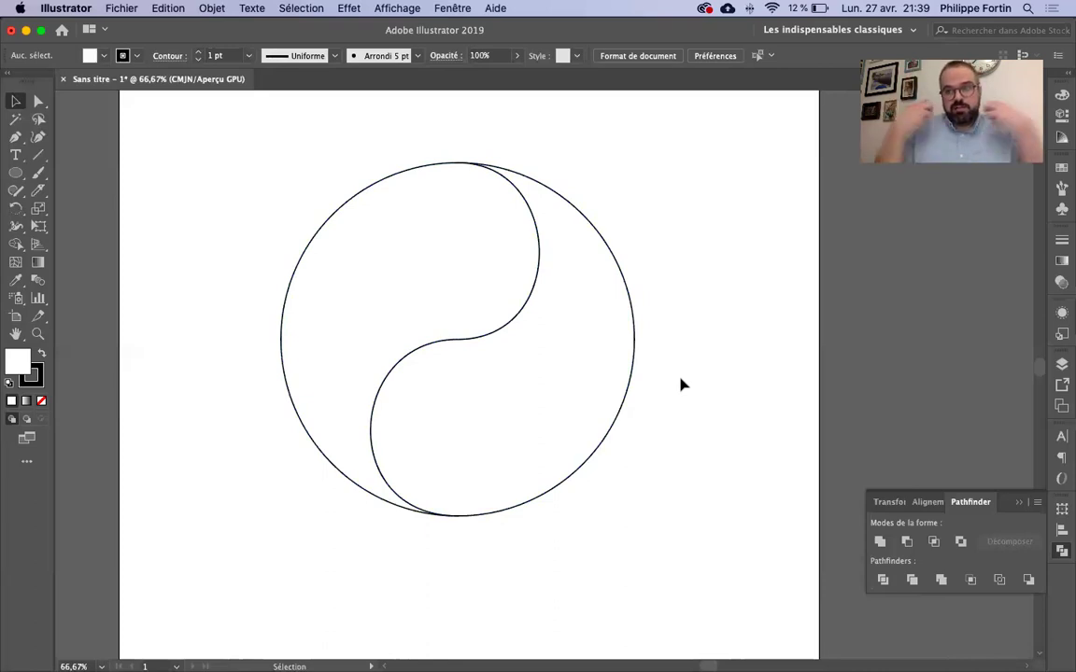
left_click_drag(634, 369, 634, 366)
left_click(114, 190)
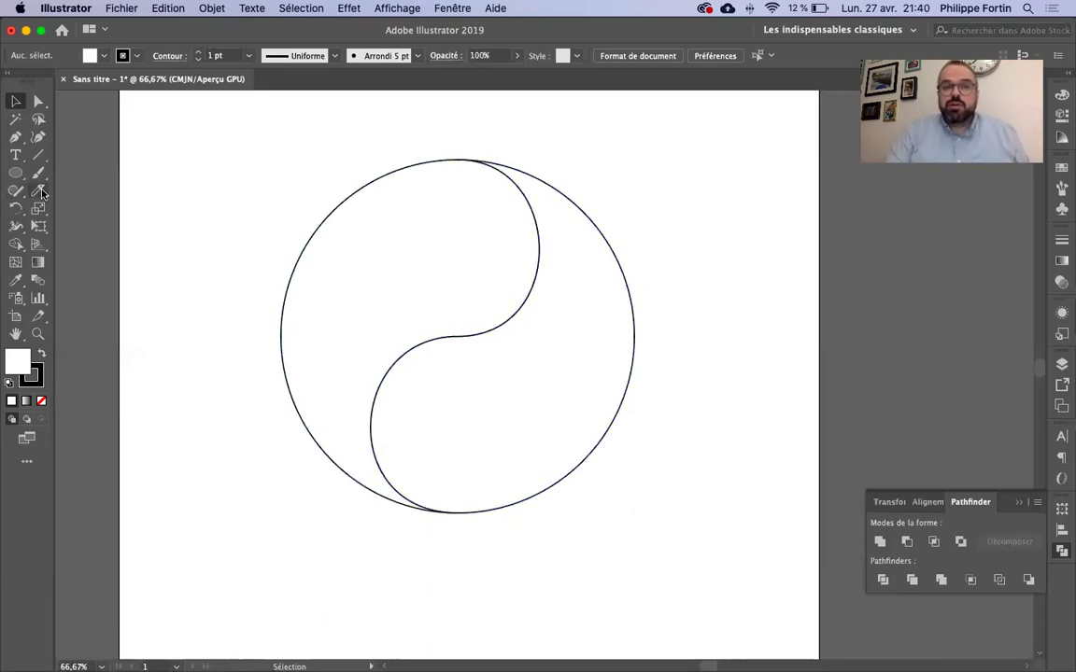